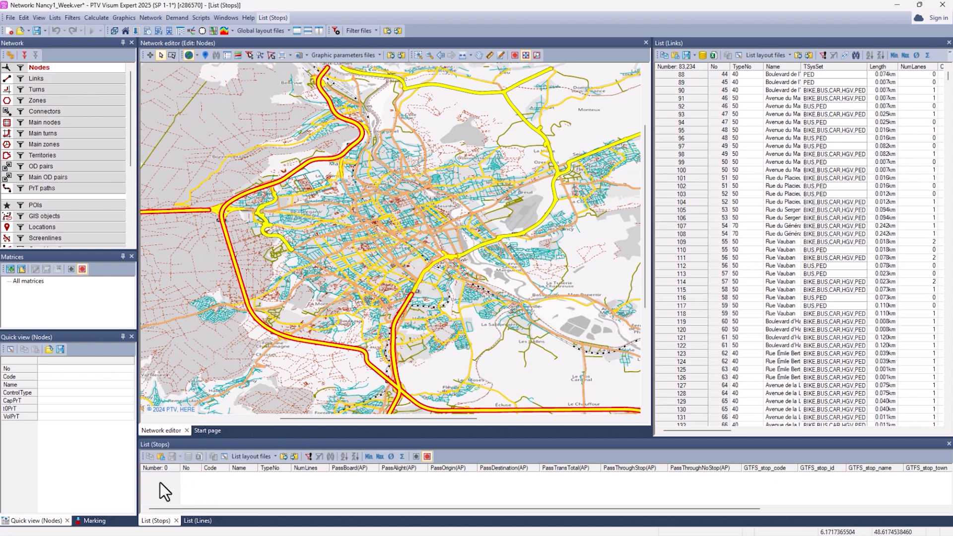
# Step: Start the import of PuT supply from Visum and load the saved import parameters from Nancy_Initial2_Week.puti
pyautogui.click(196, 521)
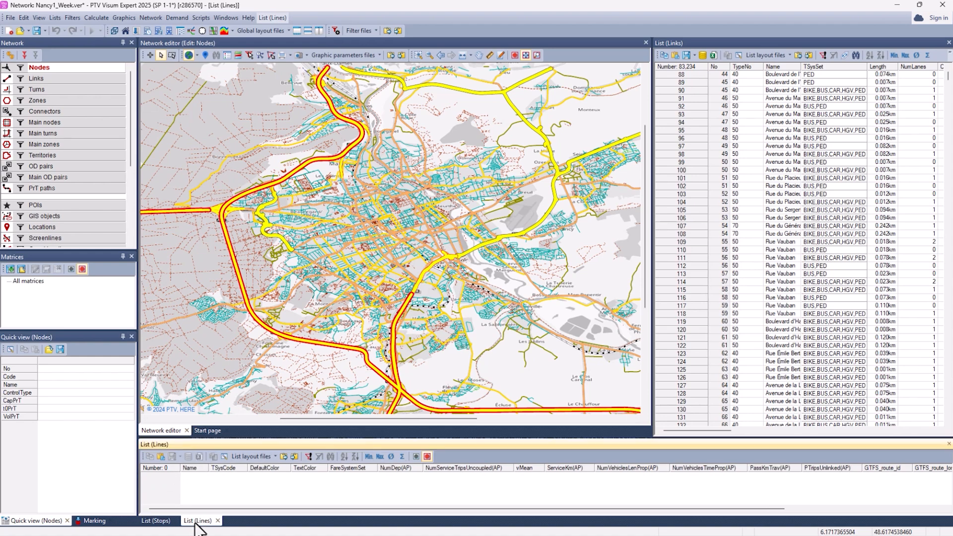
pyautogui.click(156, 520)
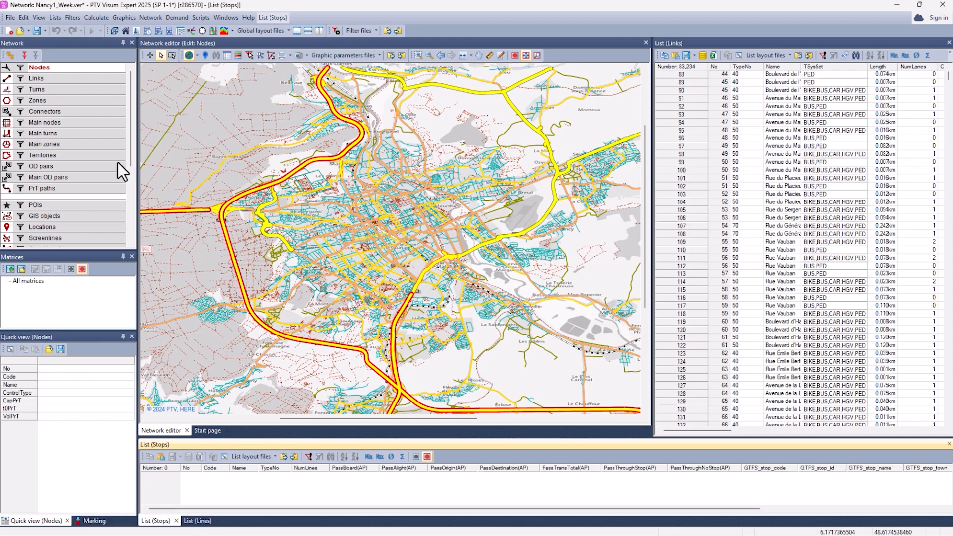
pyautogui.click(8, 19)
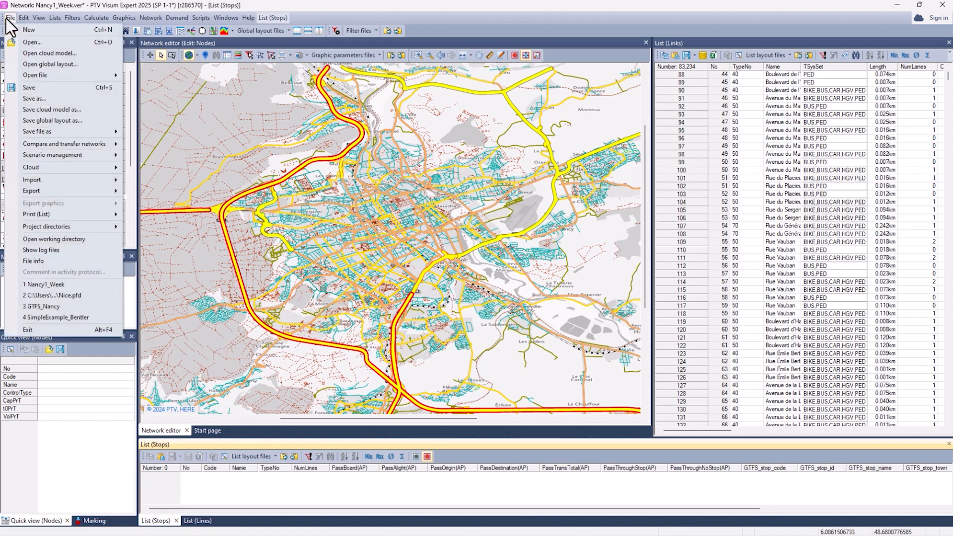
pyautogui.moveTo(67, 180)
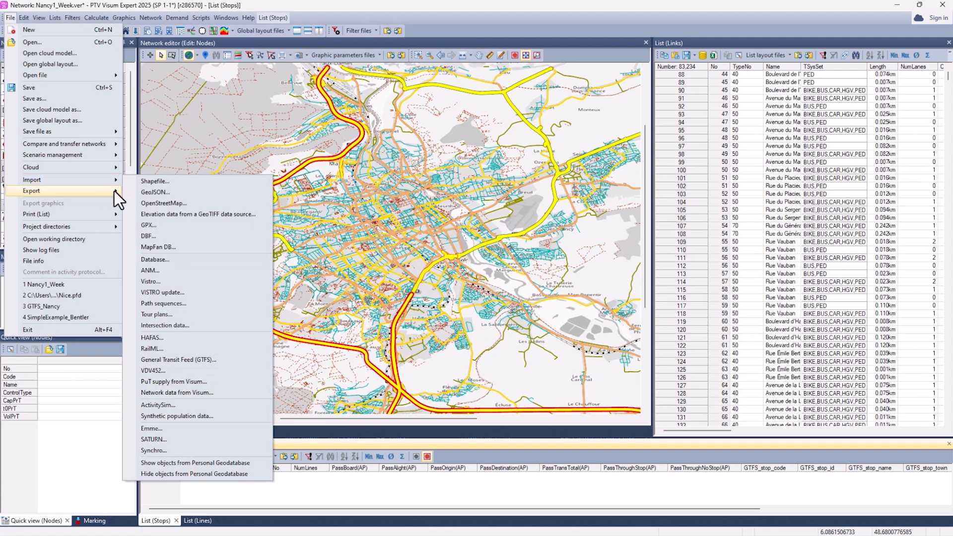
pyautogui.click(206, 382)
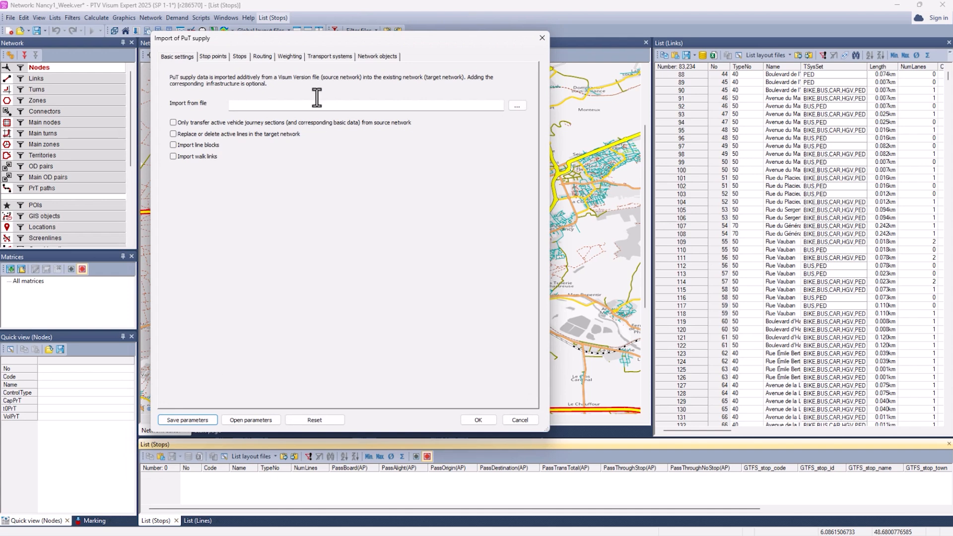
pyautogui.click(248, 421)
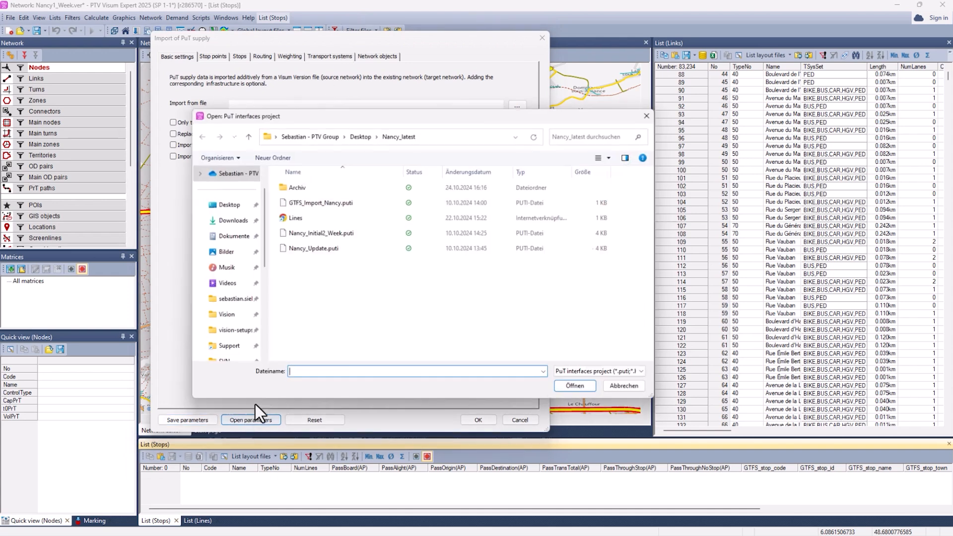
pyautogui.click(323, 234)
pyautogui.click(579, 389)
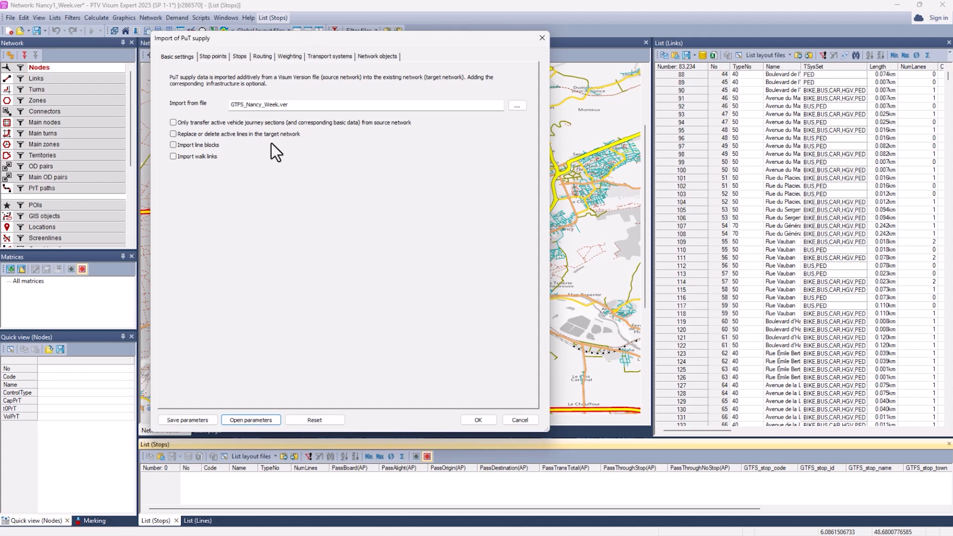
# Step: Review the import's stop point, stop, routing, weighting, transport system and network object settings, and run the import
pyautogui.click(213, 55)
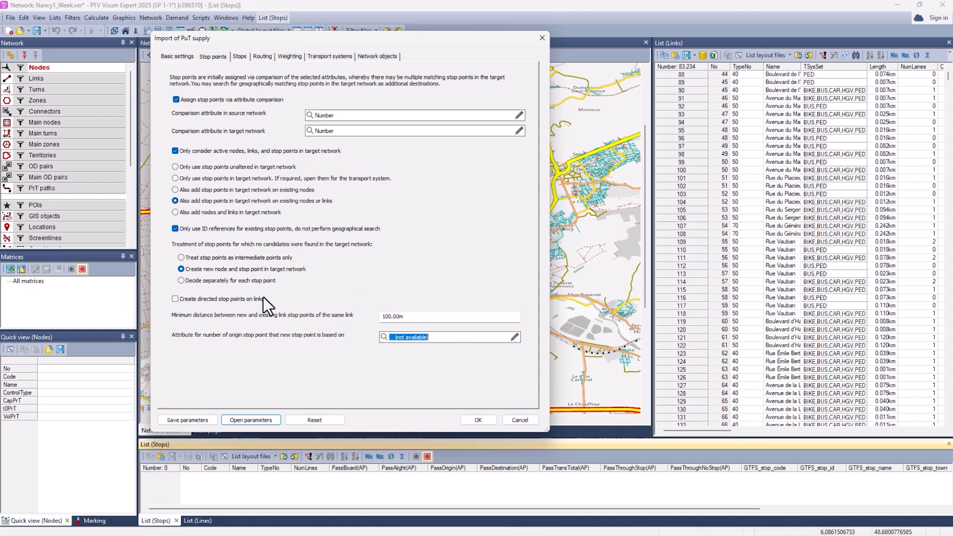
pyautogui.click(239, 56)
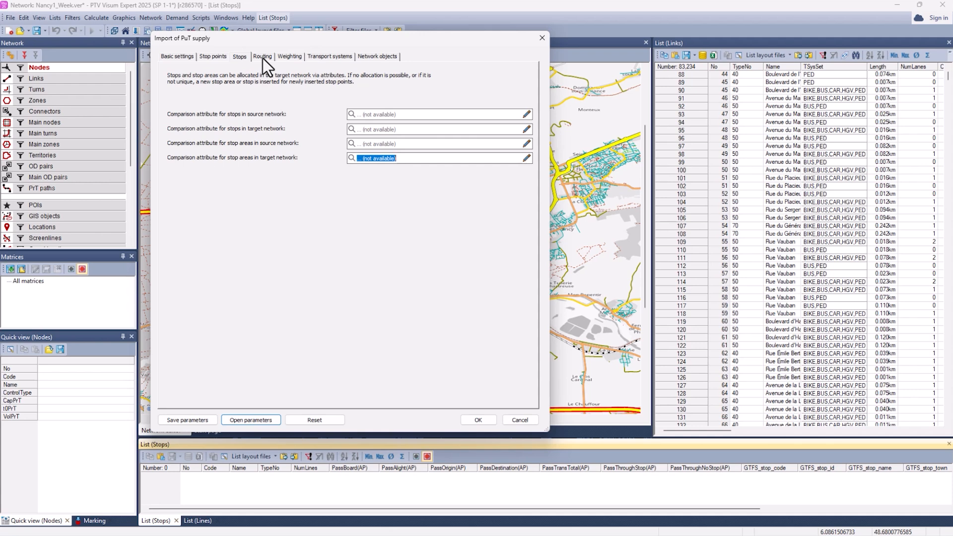
pyautogui.click(262, 56)
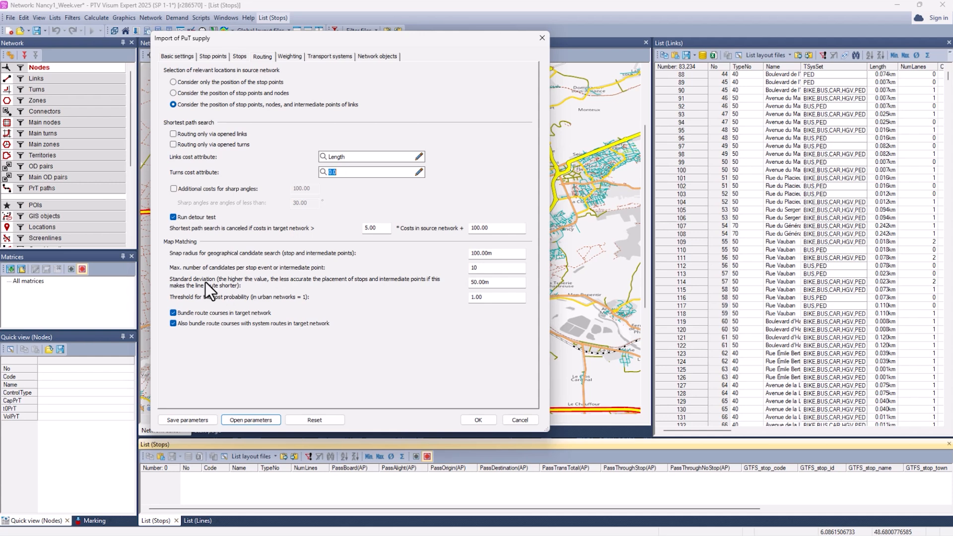
pyautogui.click(287, 56)
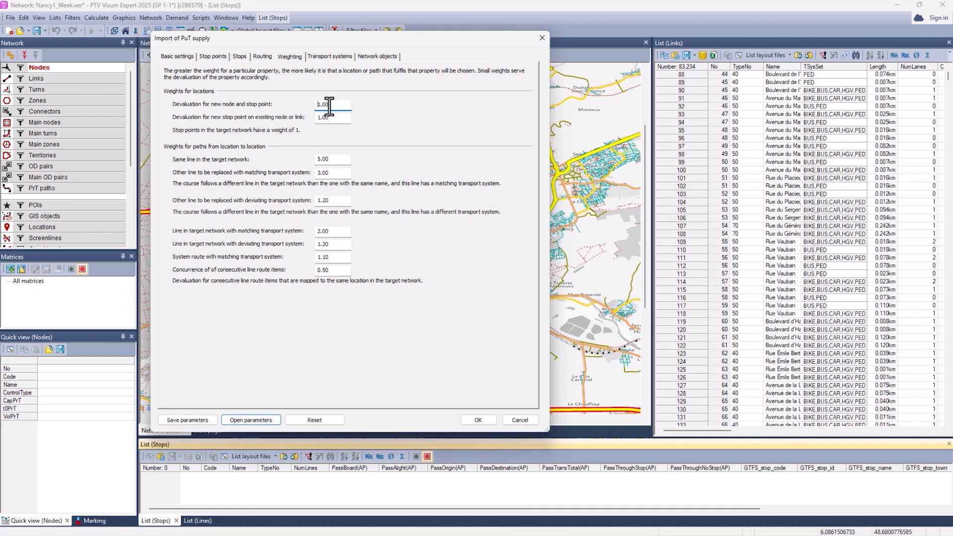
pyautogui.click(340, 58)
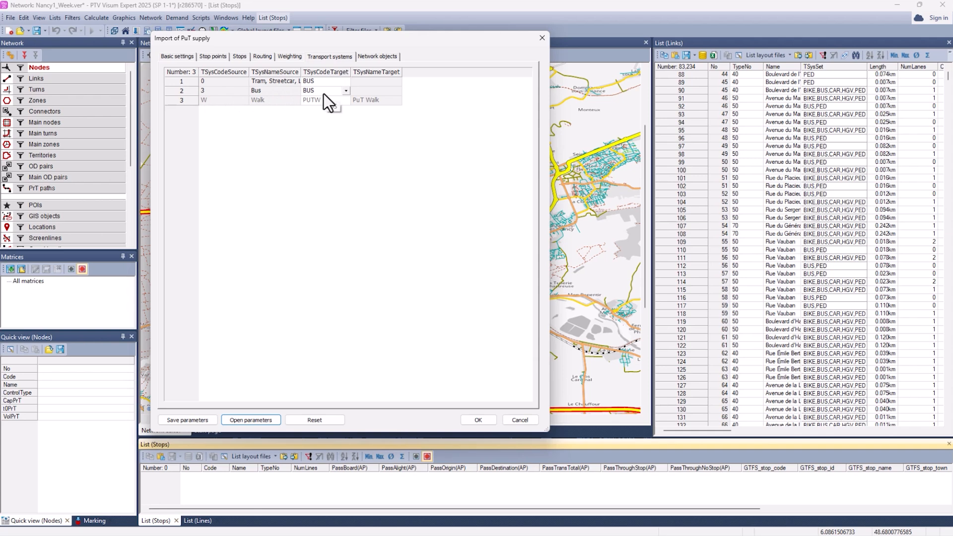
pyautogui.click(370, 58)
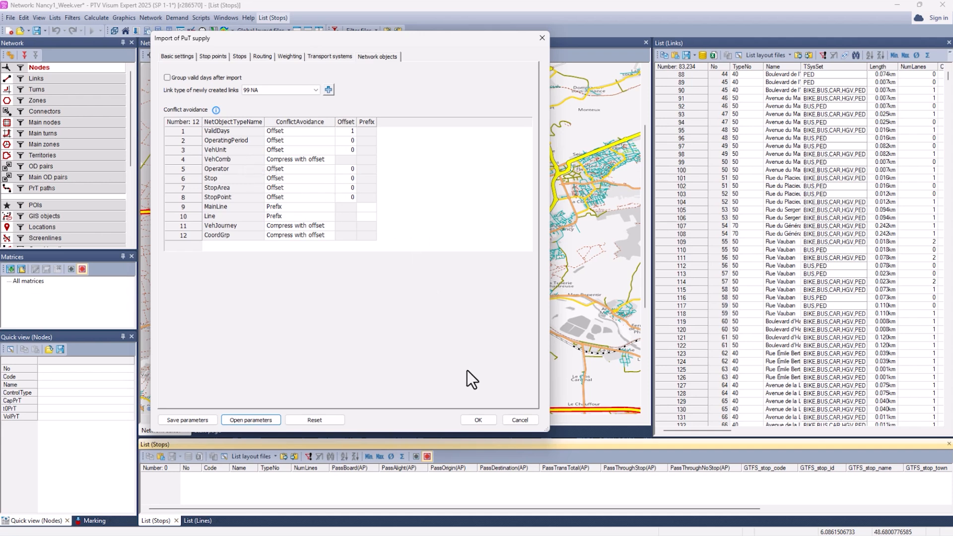
pyautogui.click(475, 418)
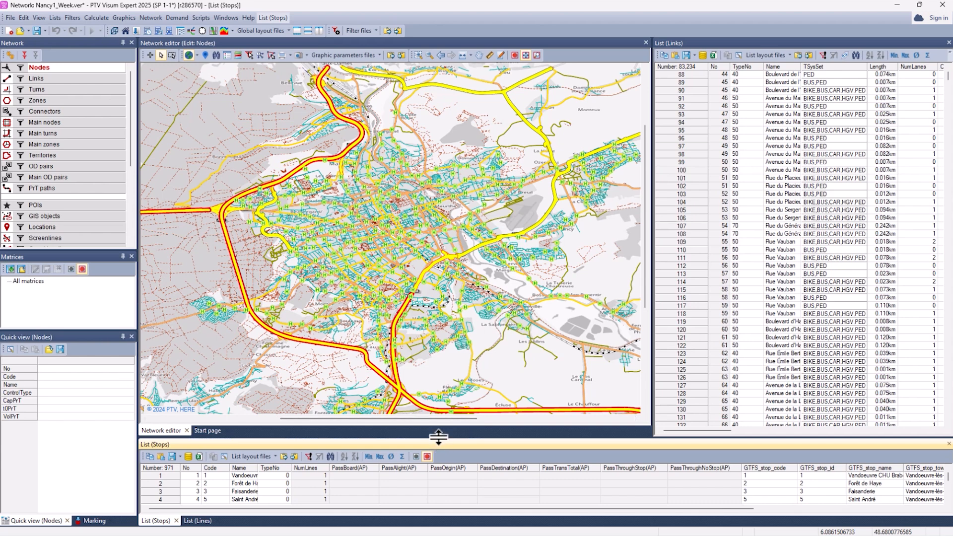
# Step: Enlarge the list area and look through the imported stops, their GTFS attributes and the imported lines
pyautogui.moveTo(436, 439); pyautogui.dragTo(440, 401)
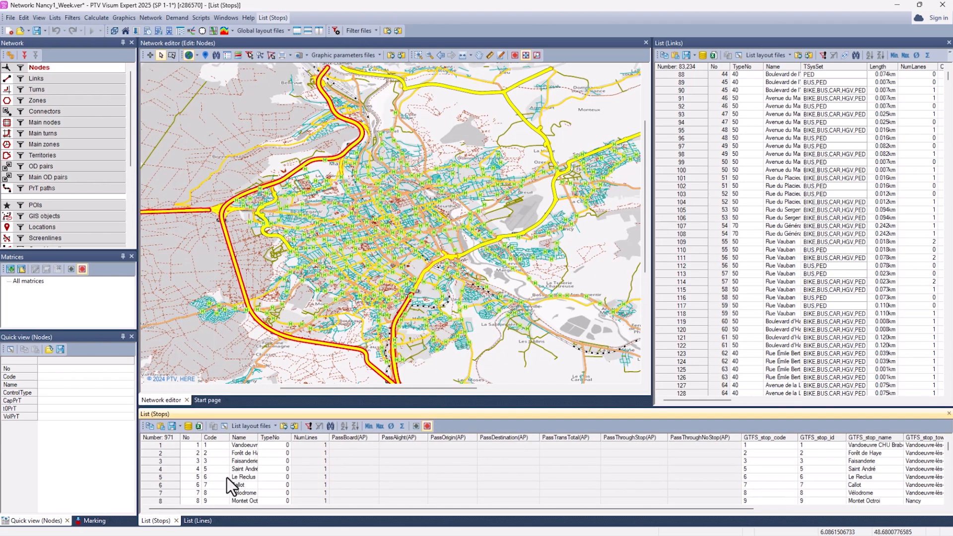
pyautogui.scroll(-12, 273, 472)
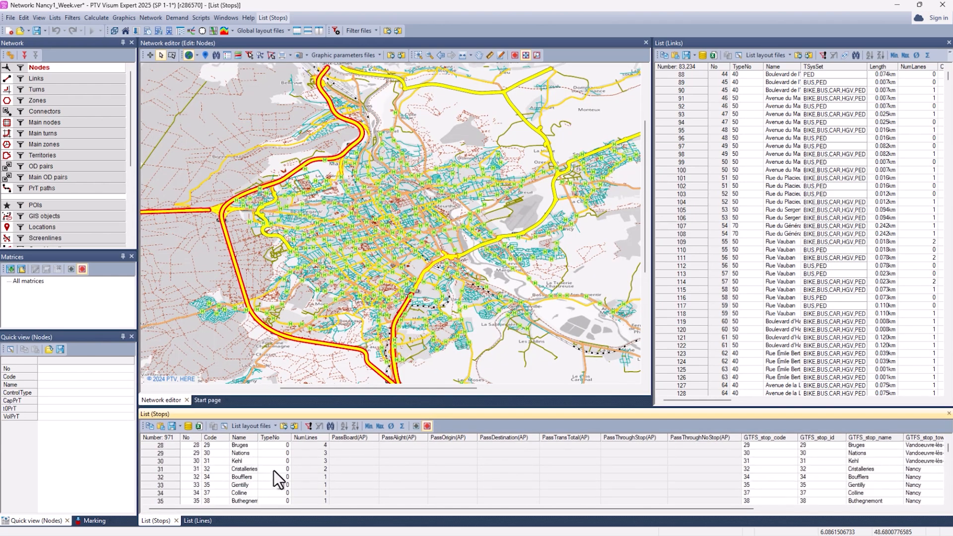
pyautogui.scroll(-1, 273, 470)
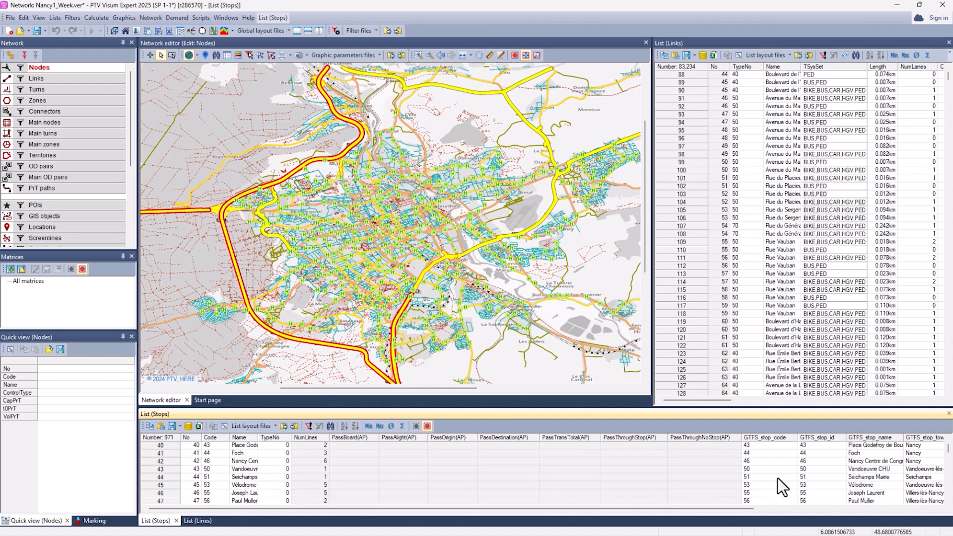
pyautogui.click(197, 520)
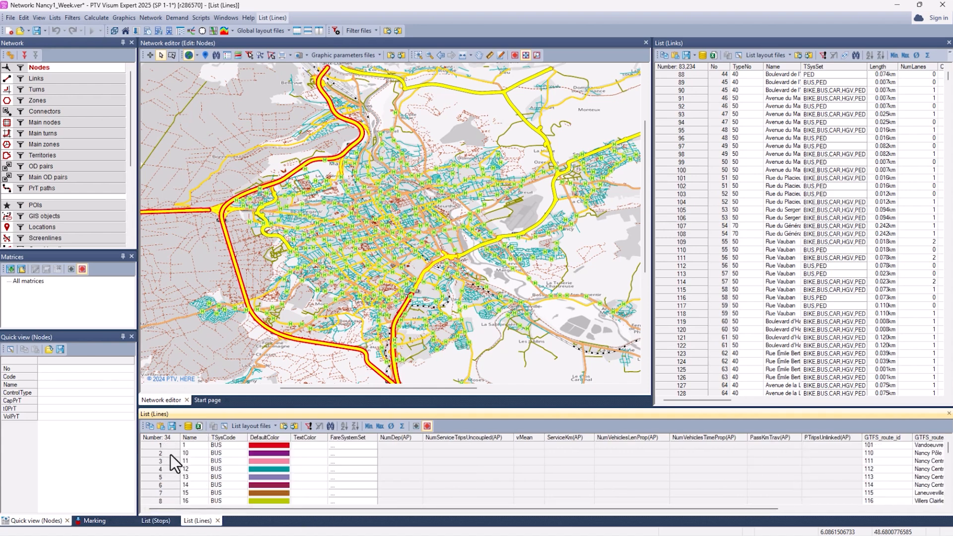
pyautogui.scroll(-4, 195, 485)
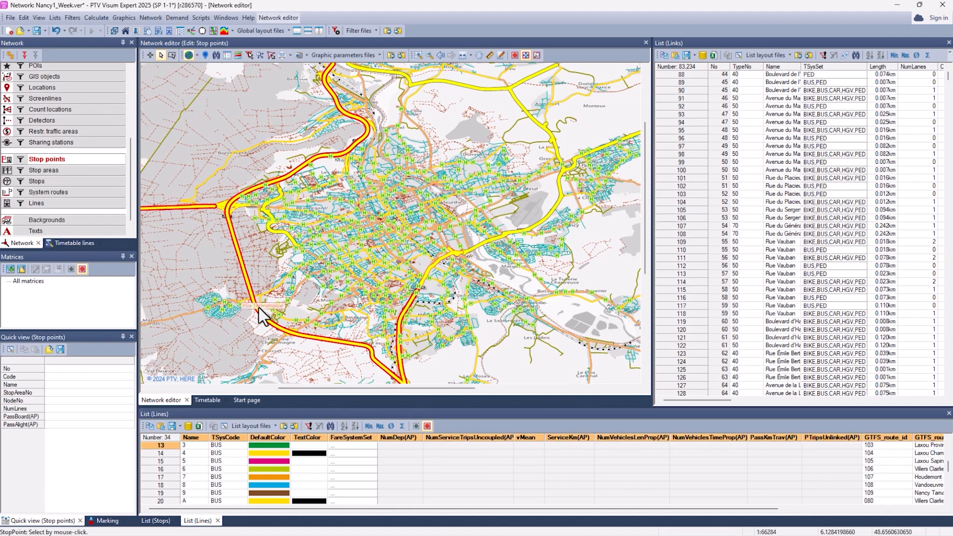
# Step: Display the imported lines in the network editor and look at the graphical timetable before returning to the map
pyautogui.click(7, 203)
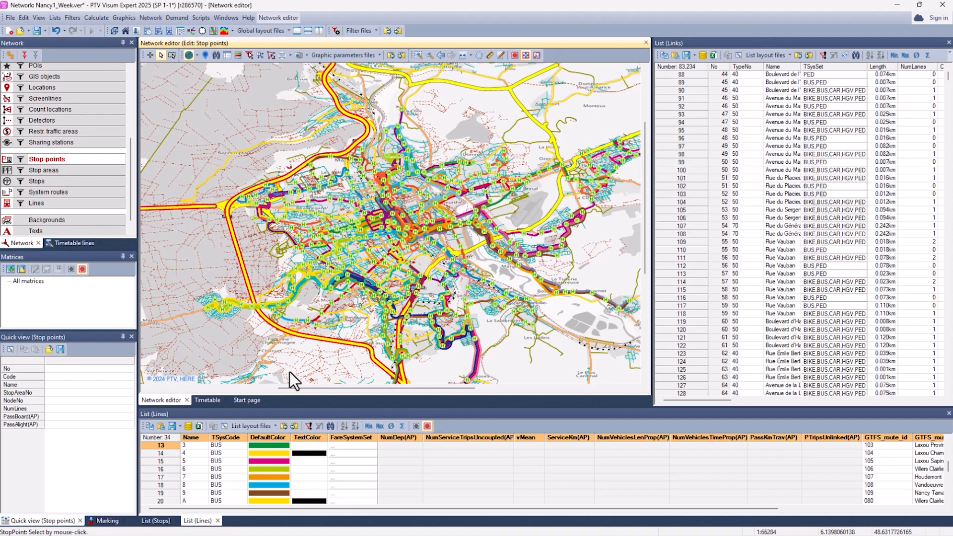
pyautogui.click(212, 398)
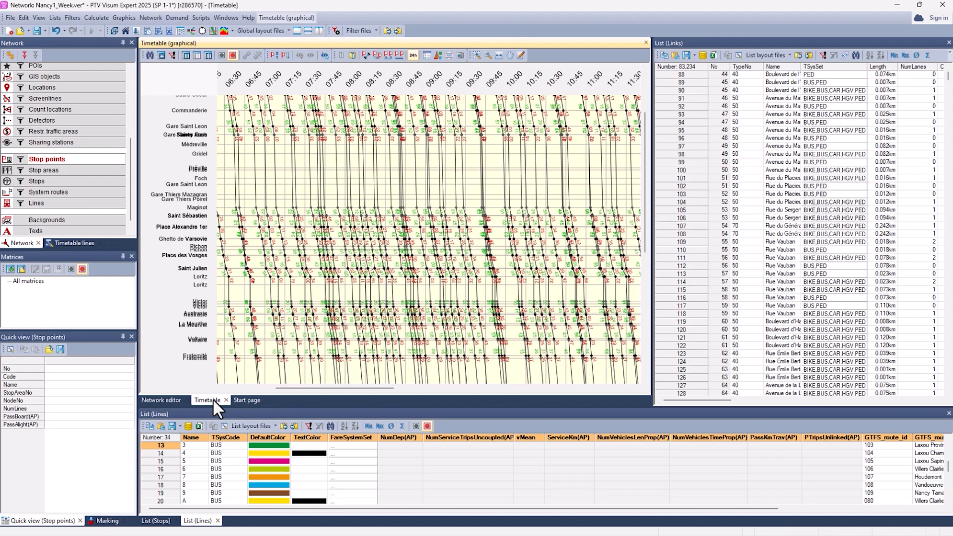
pyautogui.click(168, 398)
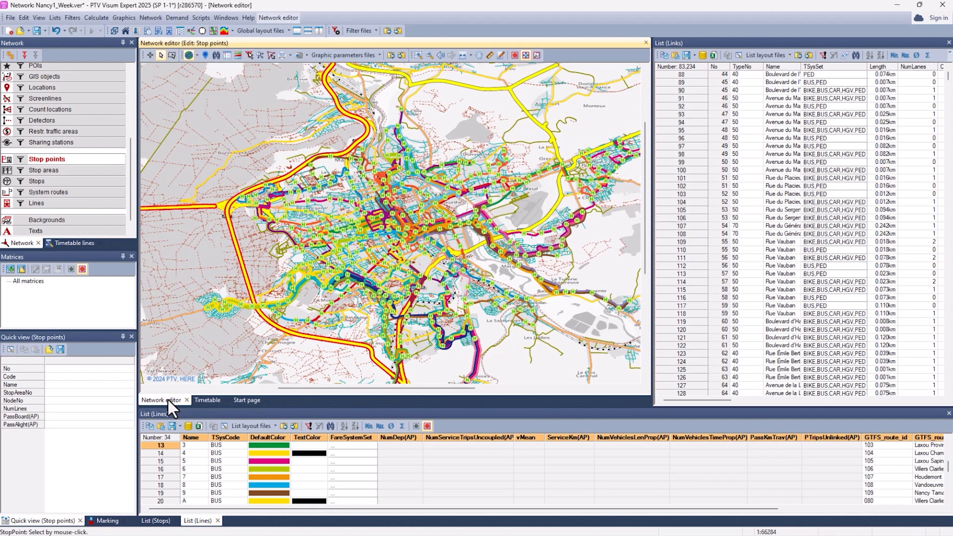
# Step: Select line 3 in the lines list and examine its route and stops closely on the map
pyautogui.click(168, 445)
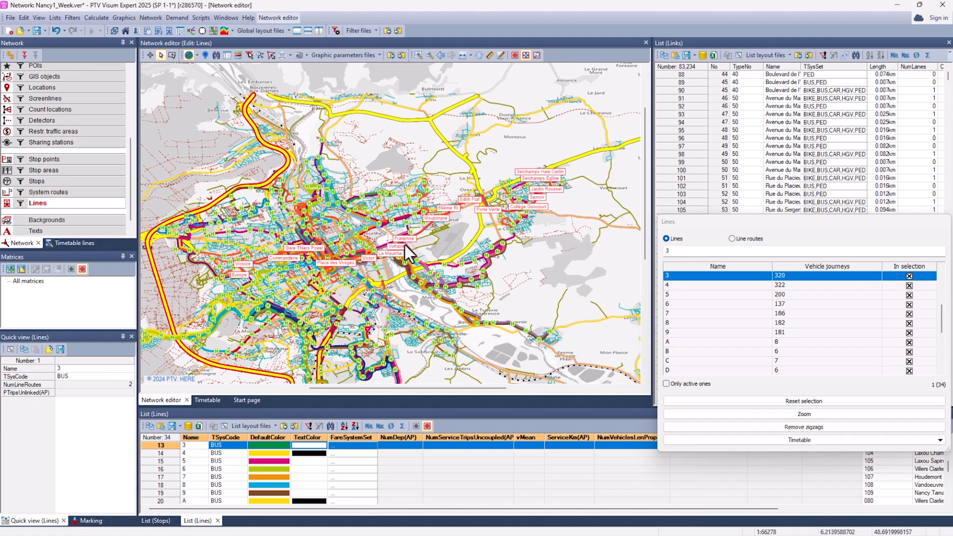
pyautogui.scroll(5, 404, 244)
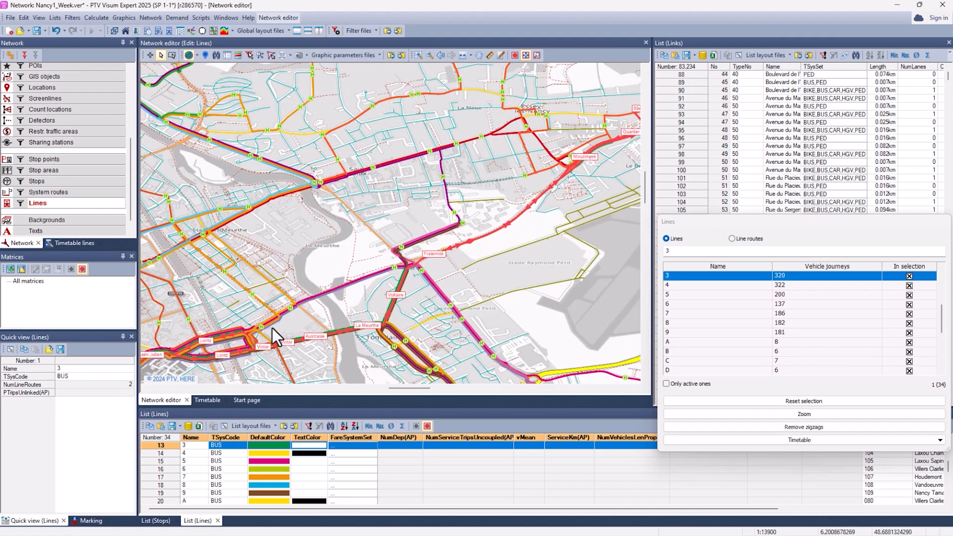
pyautogui.moveTo(304, 323); pyautogui.dragTo(397, 248)
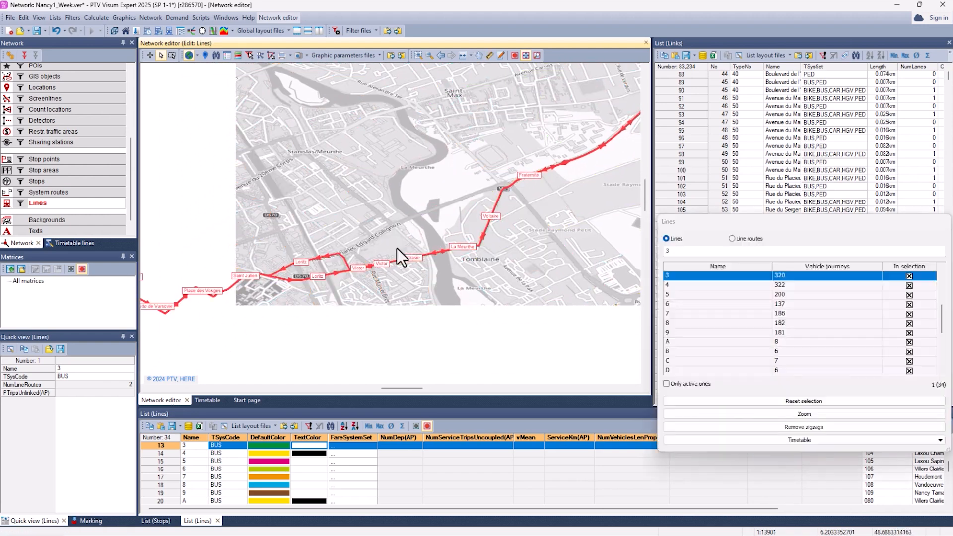
pyautogui.moveTo(227, 325); pyautogui.dragTo(356, 286)
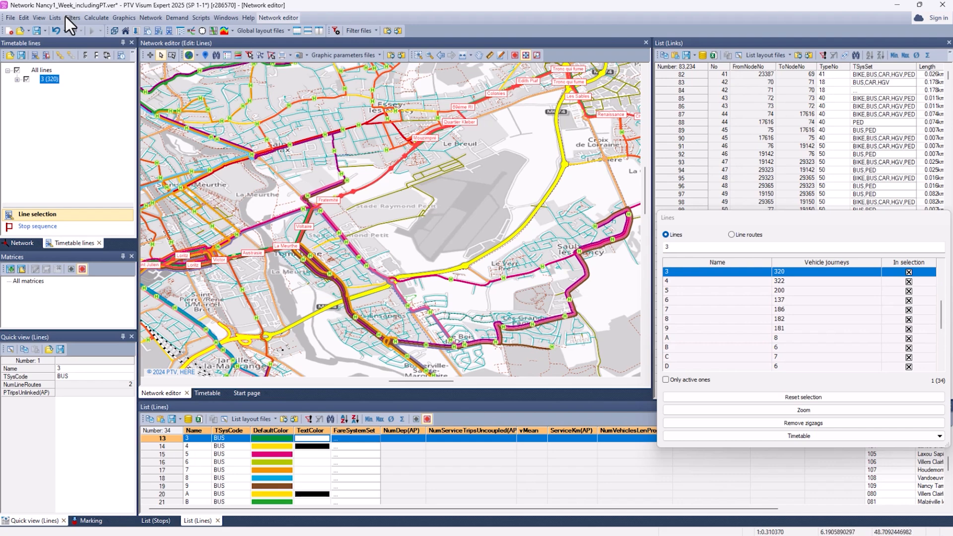
# Step: Switch to PTV Lines and add a Service Designer scenario named Project_Base with Nancy1_Week_includingPT.ver as supply data, merging similar line routes
pyautogui.click(10, 18)
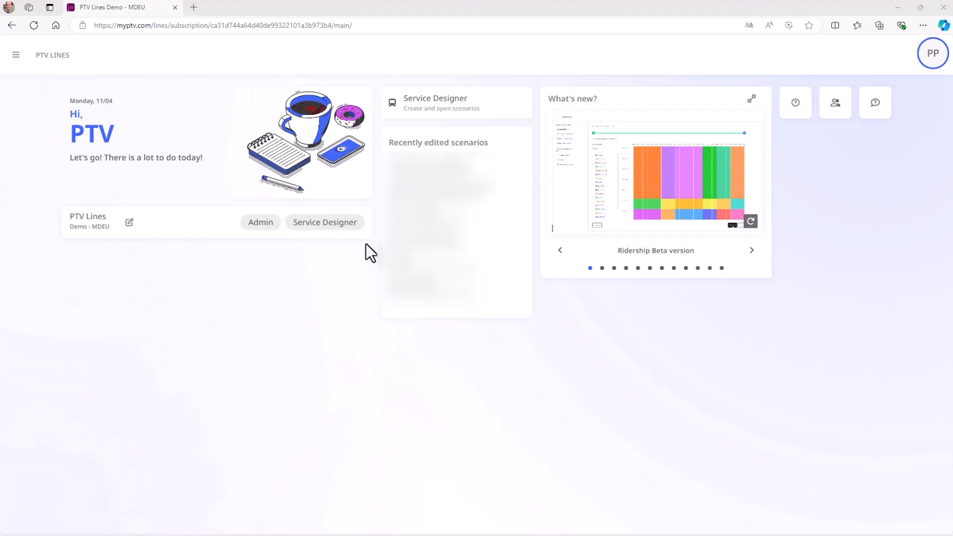
pyautogui.click(435, 112)
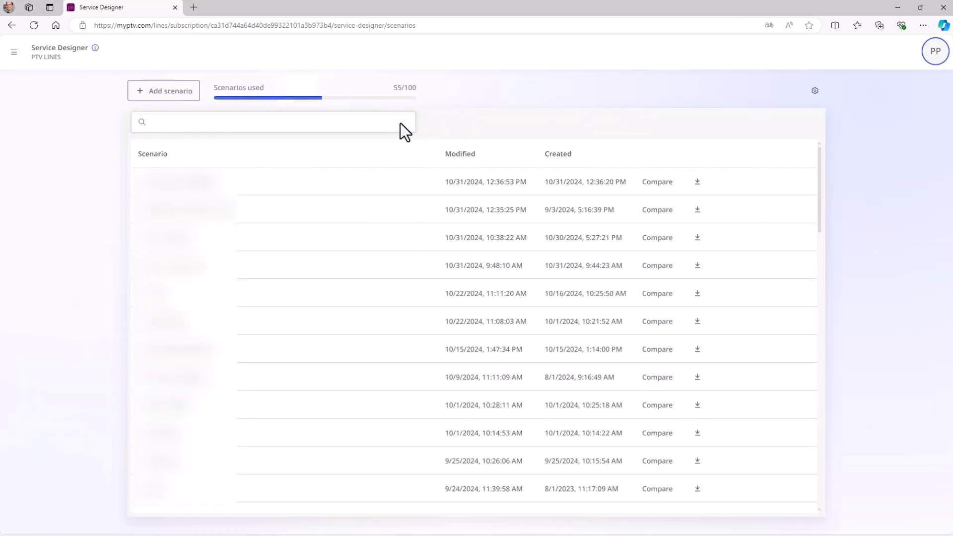
pyautogui.click(164, 92)
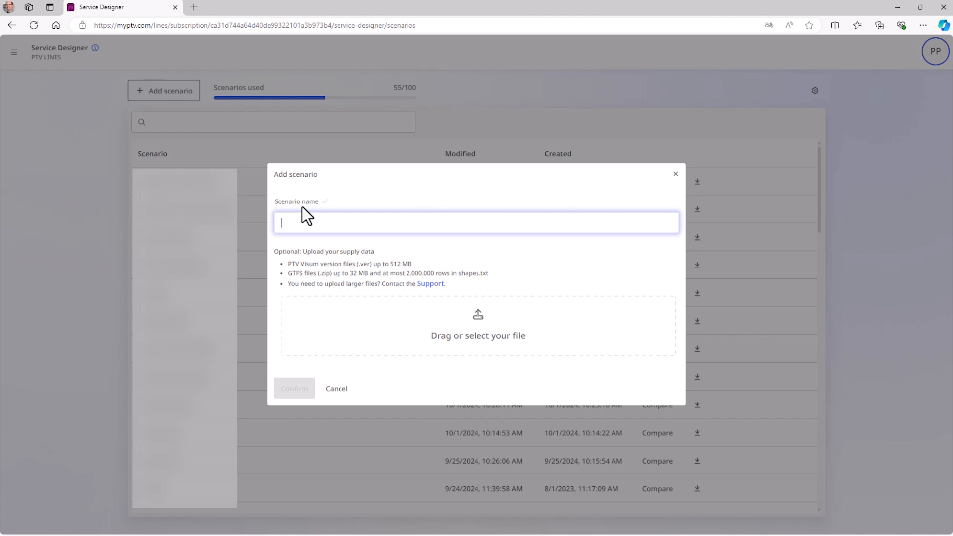
pyautogui.write('Project_Base')
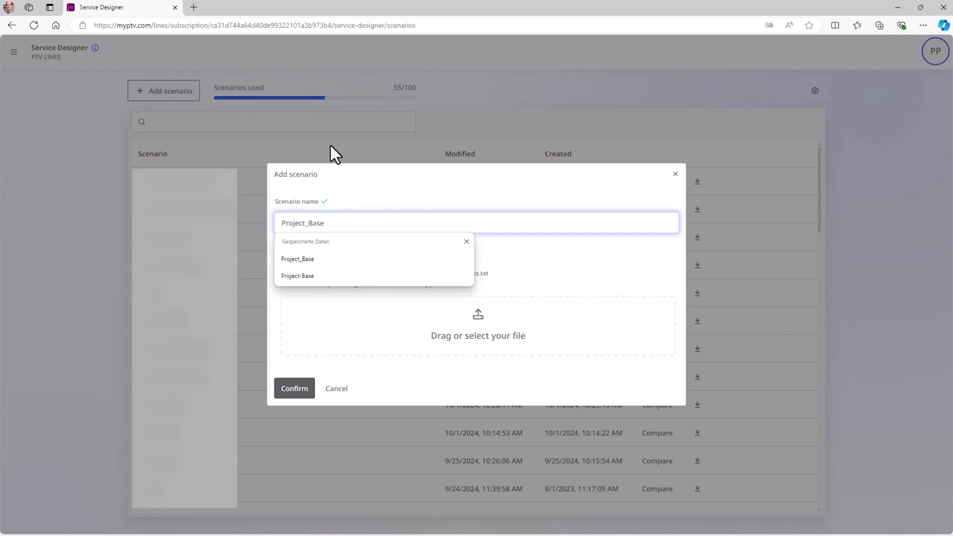
pyautogui.click(511, 267)
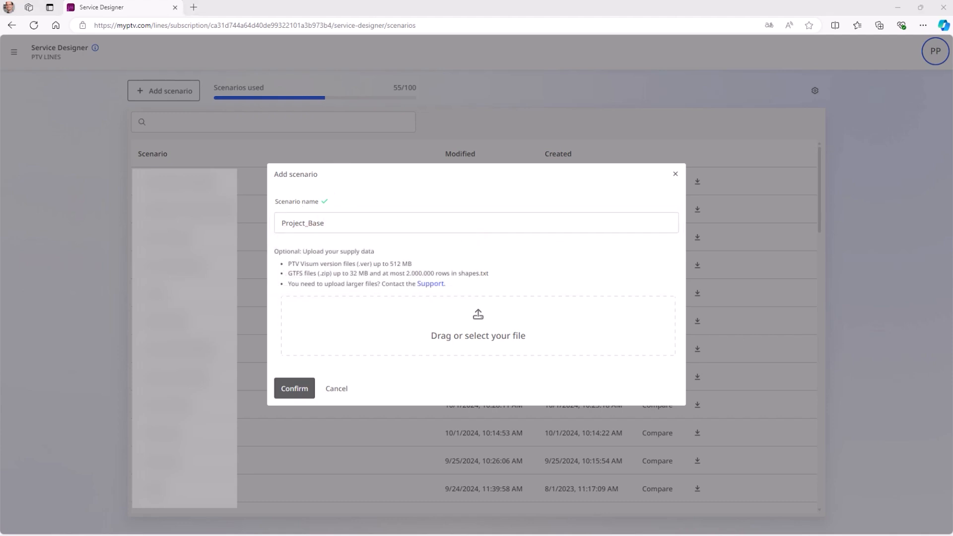
pyautogui.moveTo(268, 533); pyautogui.dragTo(409, 337)
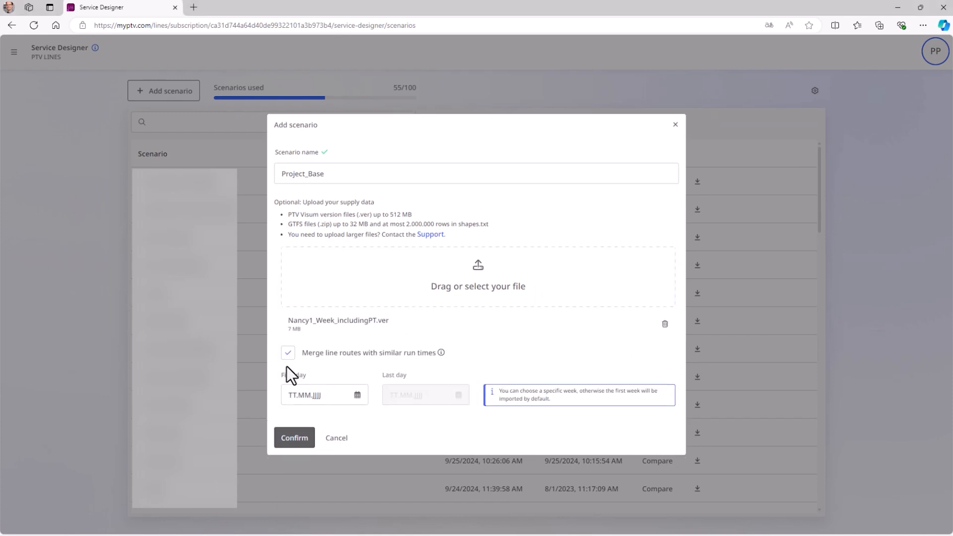
pyautogui.click(286, 439)
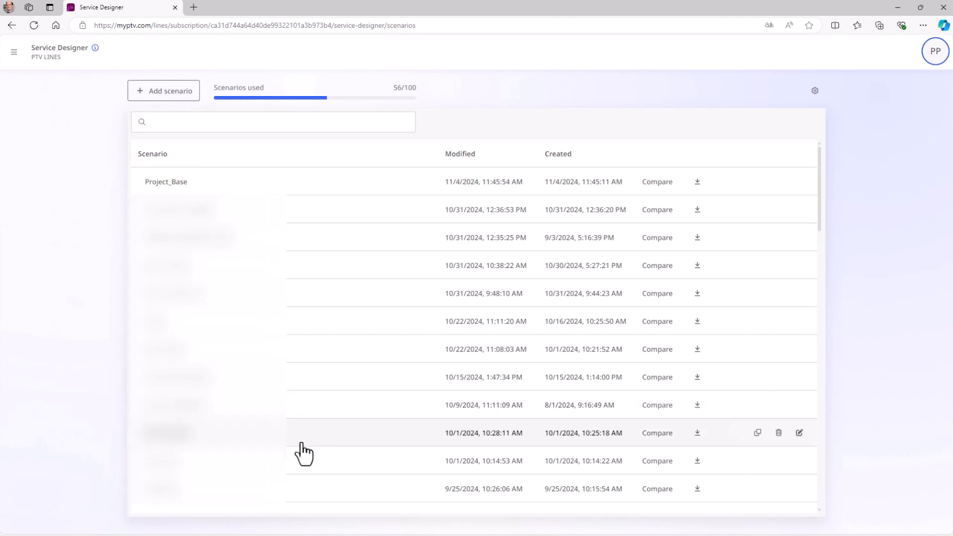
# Step: Open the Project_Base scenario on the map and show its available scenario actions
pyautogui.click(179, 184)
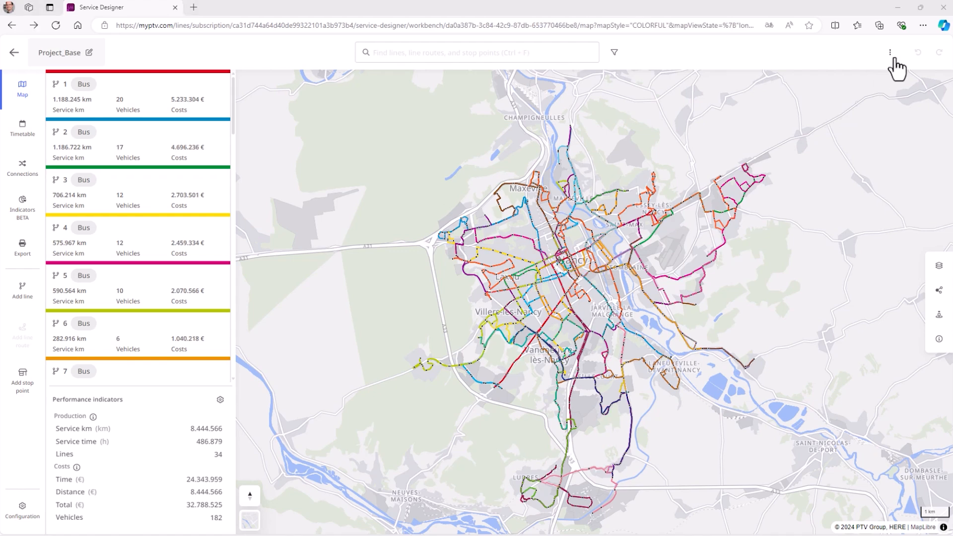
pyautogui.click(889, 52)
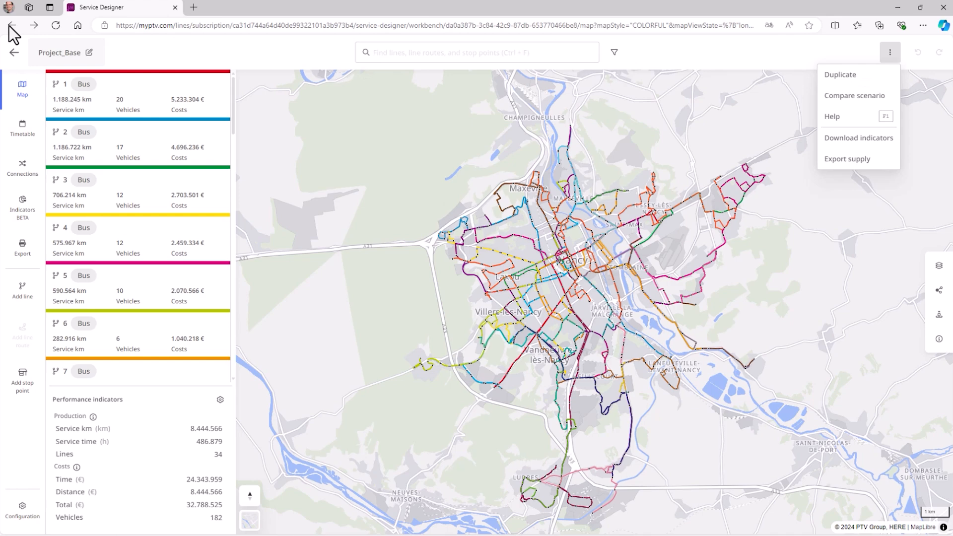
# Step: Leave the Project_Base scenario and open the Project_Aeroport scenario, focusing its map on the area around Nancy's airport
pyautogui.click(14, 53)
pyautogui.click(180, 180)
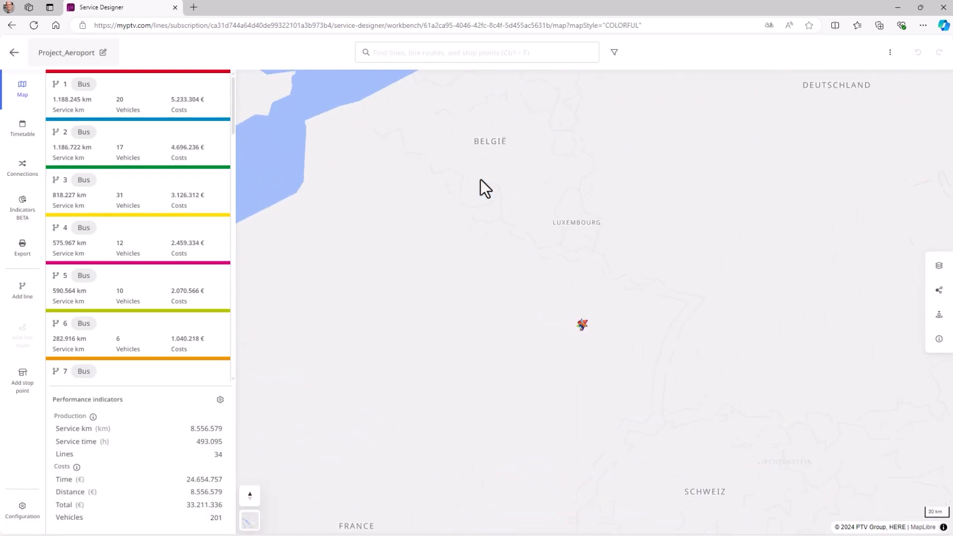
pyautogui.scroll(8, 642, 283)
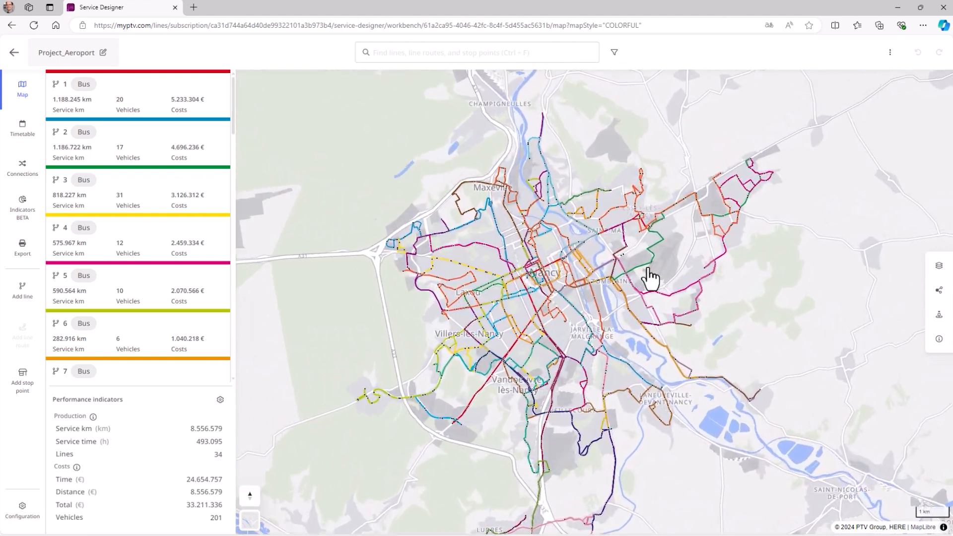
pyautogui.scroll(1, 669, 236)
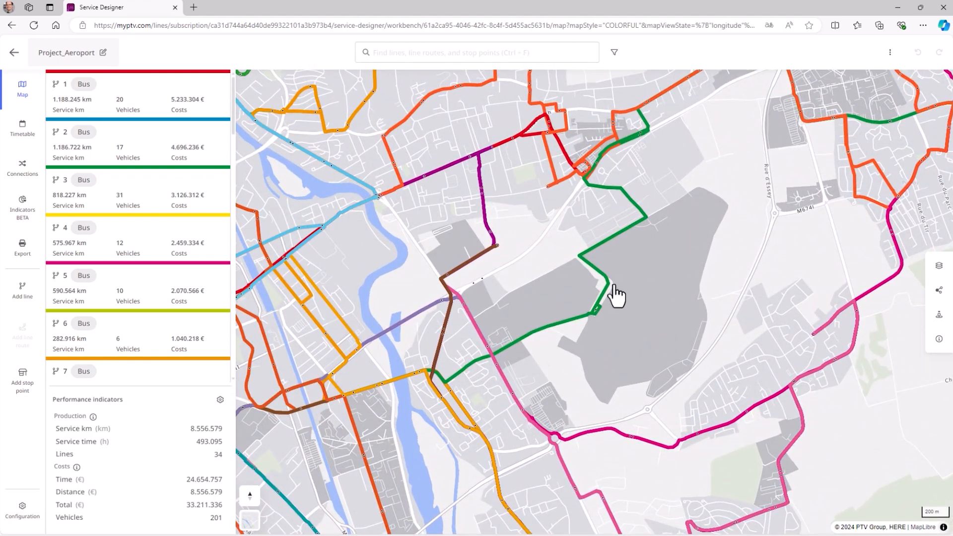
# Step: Compare the open Project_Aeroport scenario with Project_Base
pyautogui.click(888, 54)
pyautogui.click(844, 98)
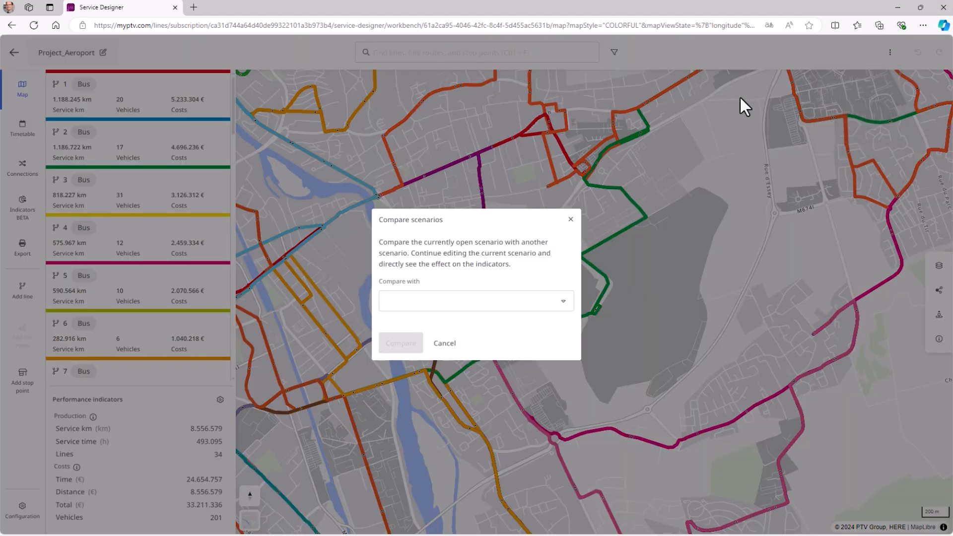
pyautogui.click(527, 299)
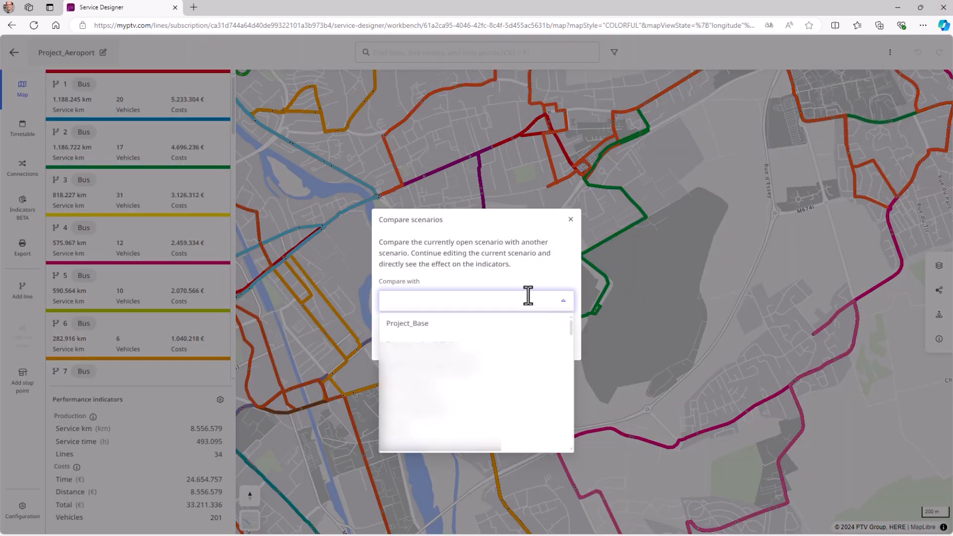
pyautogui.click(411, 328)
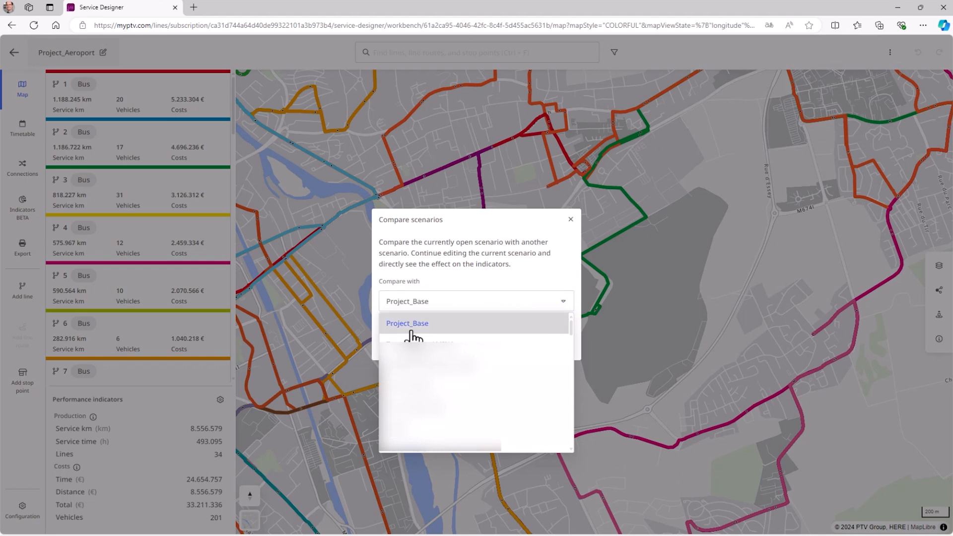
pyautogui.click(408, 343)
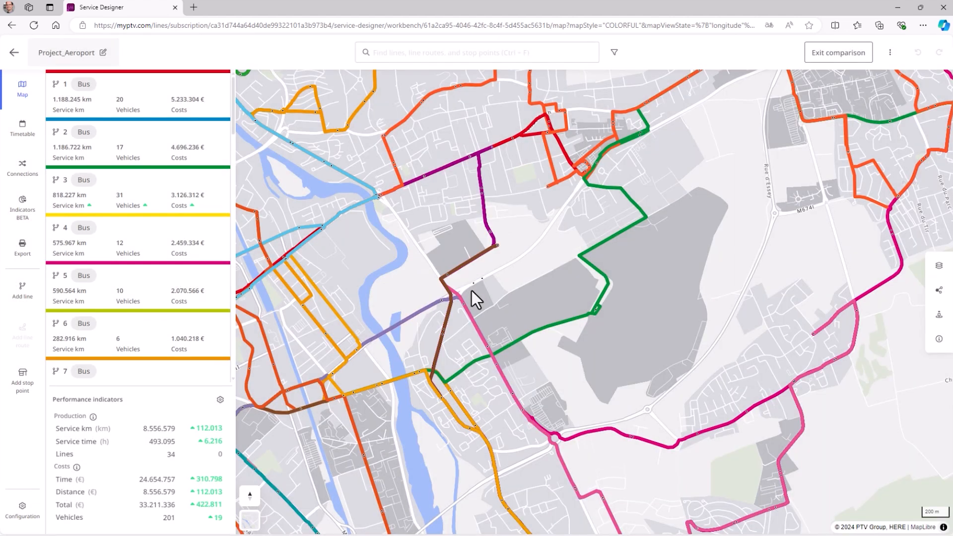
# Step: Examine line 3's changed route to Seichamps Haie Cerlin on the map, along with its indicators, stop sequence and schedule
pyautogui.click(130, 180)
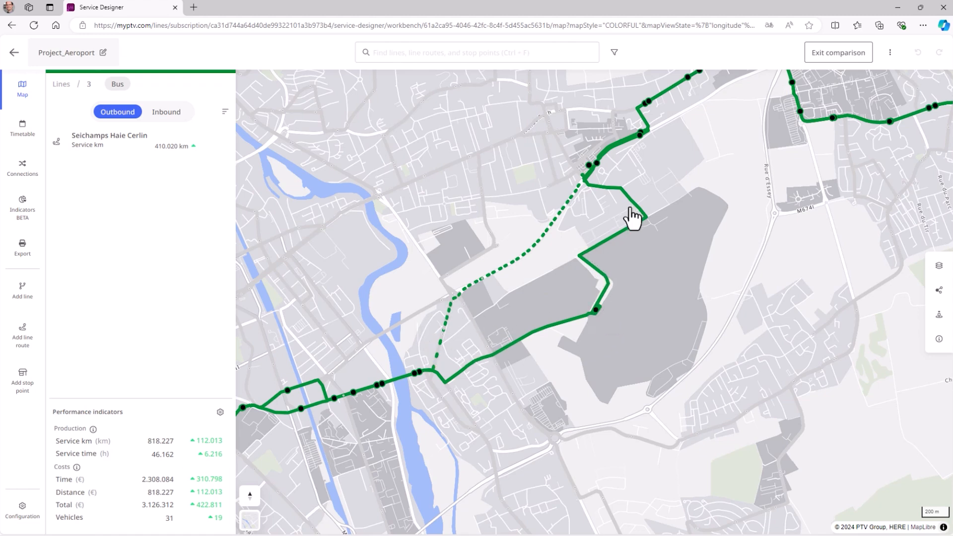
pyautogui.click(121, 149)
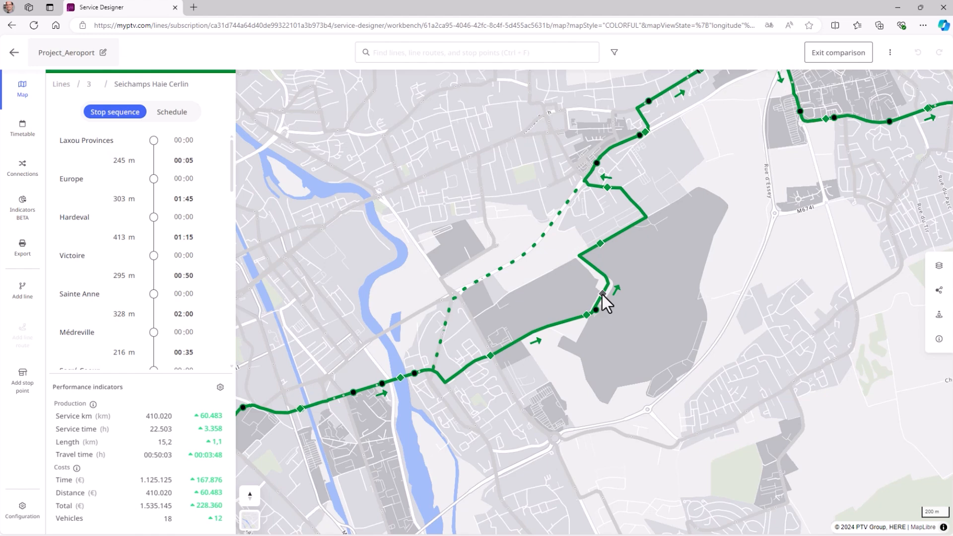
pyautogui.click(170, 114)
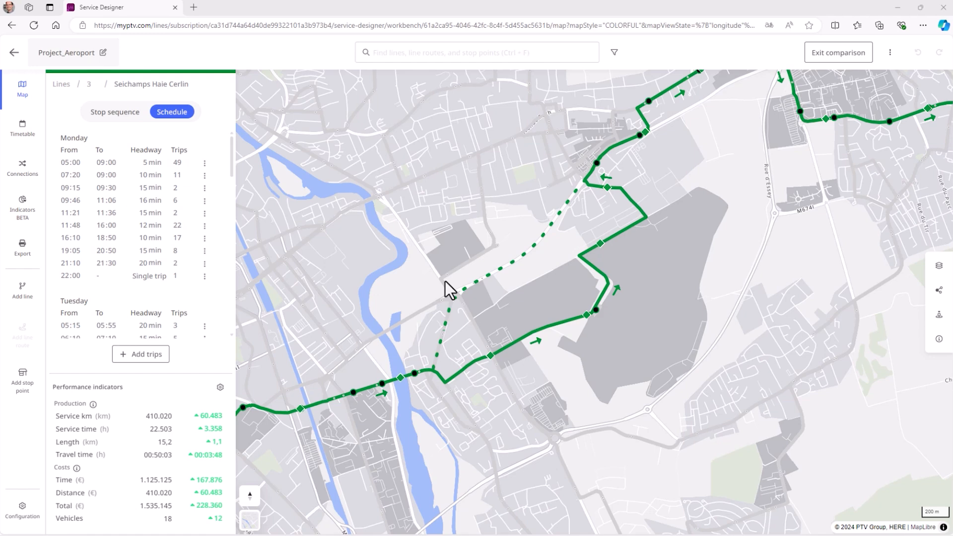
# Step: Export the Project_Aeroport supply in PTV Visum (.ver) format and download the exported file
pyautogui.click(890, 53)
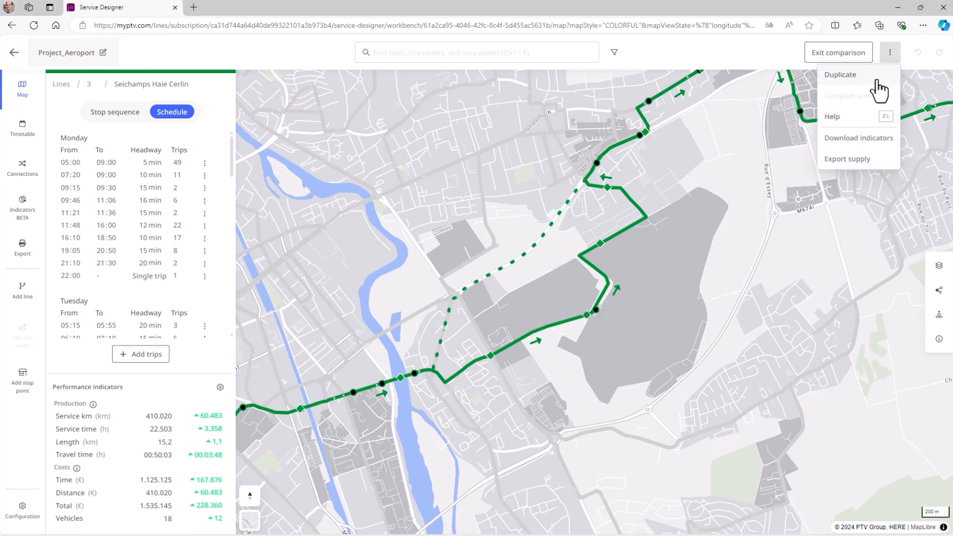
pyautogui.click(853, 162)
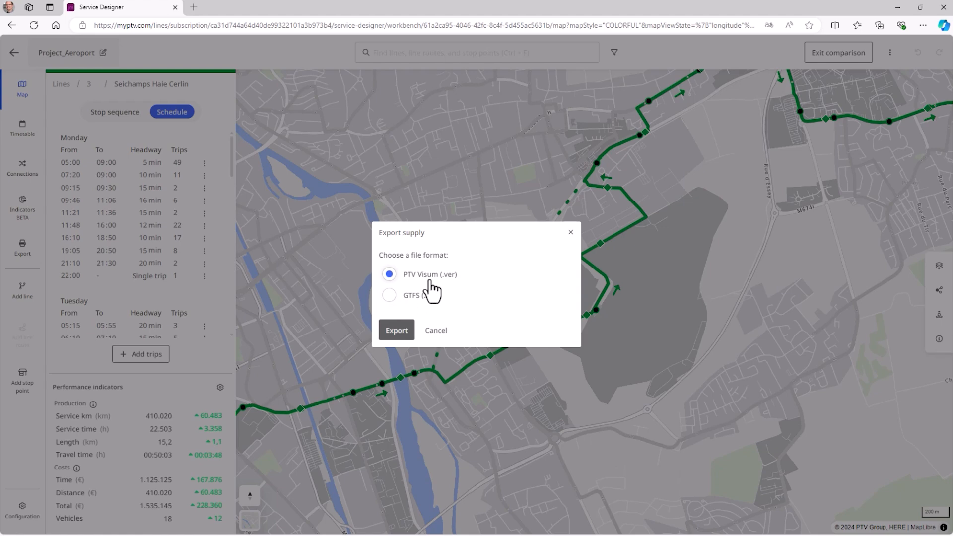
pyautogui.click(400, 331)
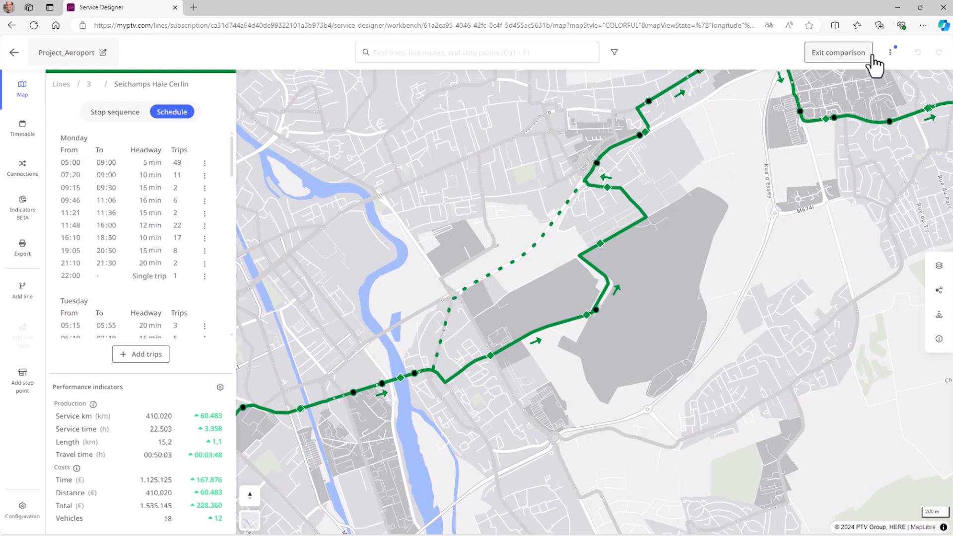
pyautogui.click(890, 53)
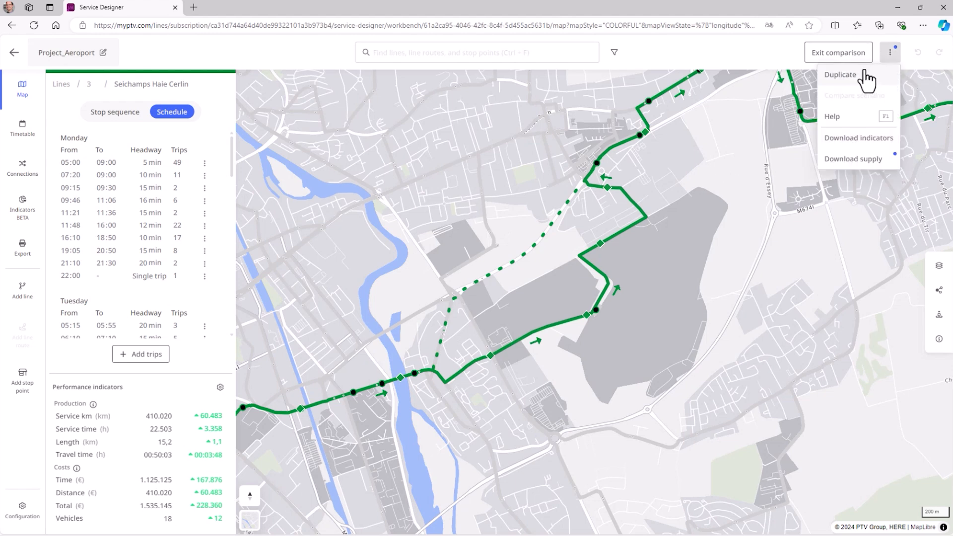
pyautogui.click(844, 159)
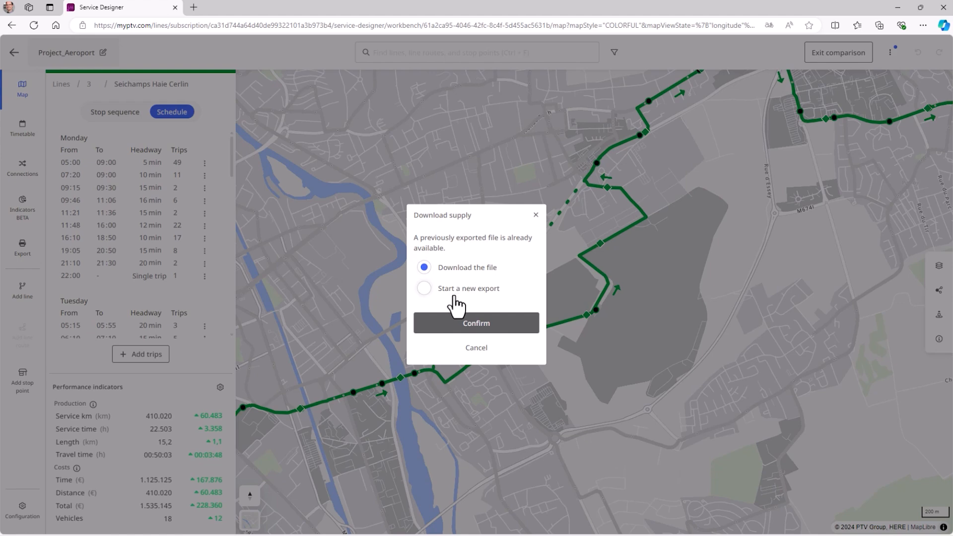
pyautogui.click(475, 324)
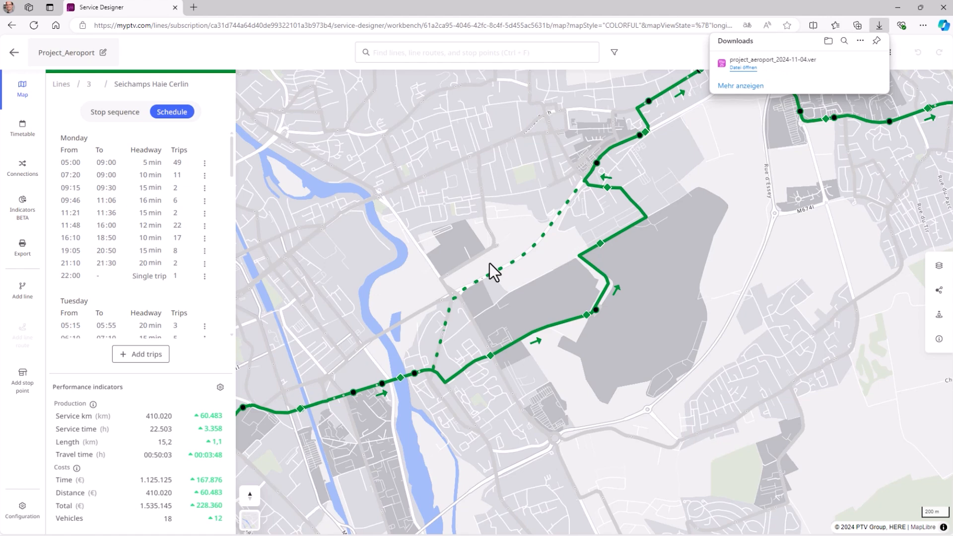
# Step: Switch to PTV Visum, start a PuT supply import from Visum, and load the import parameters from Nancy_Update.puti
pyautogui.moveTo(793, 78)
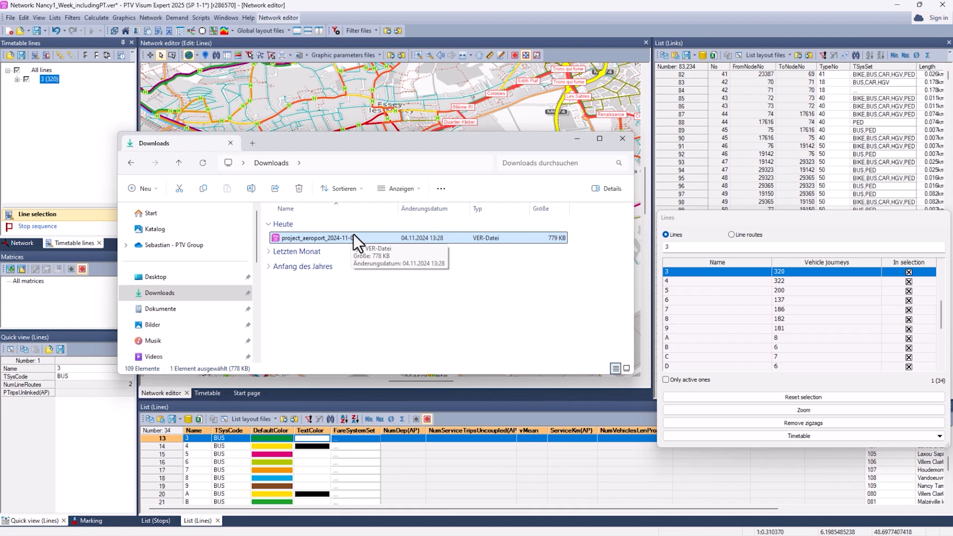
pyautogui.click(576, 139)
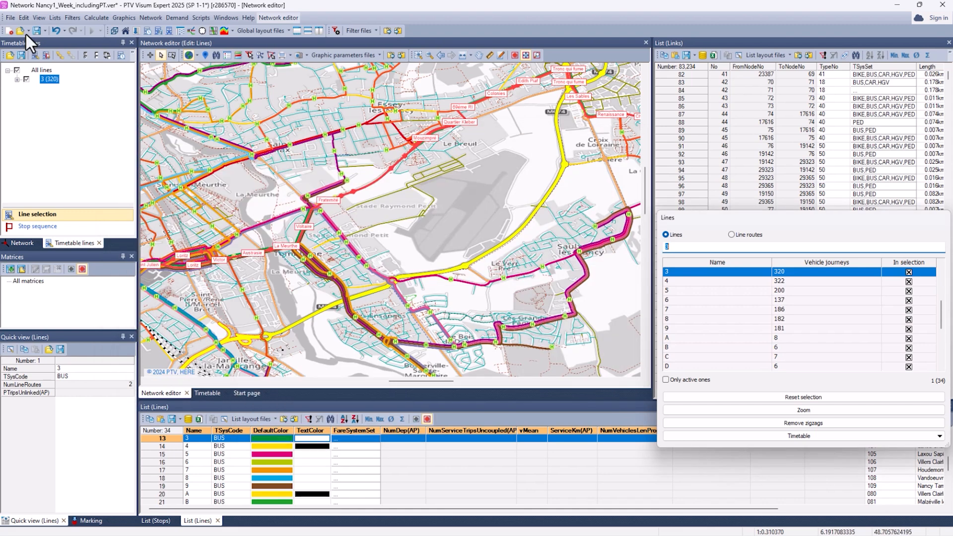
pyautogui.click(10, 18)
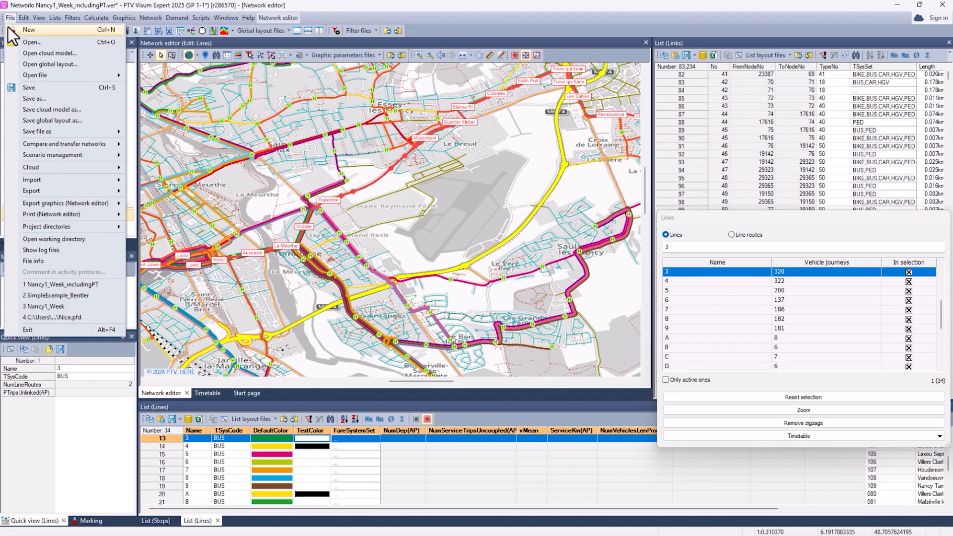
pyautogui.moveTo(28, 179)
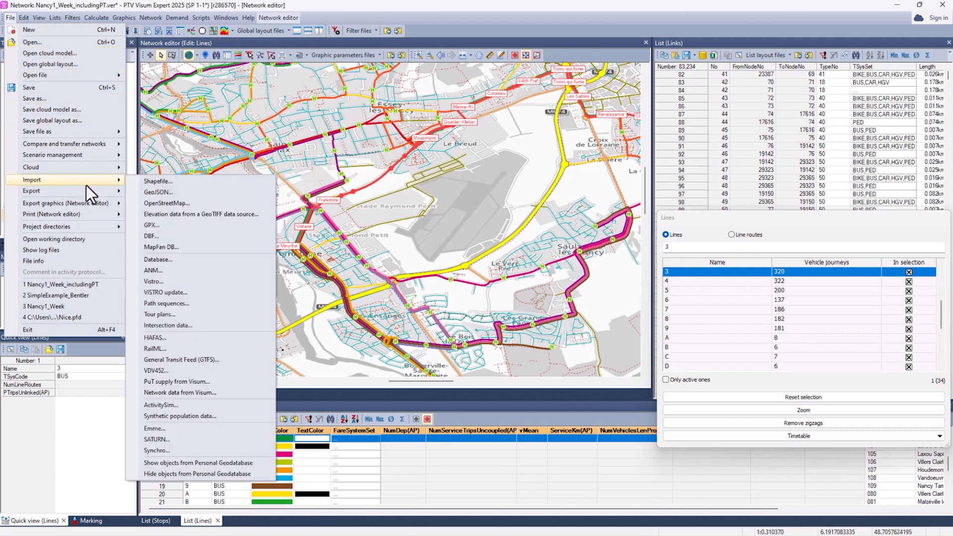
pyautogui.click(192, 382)
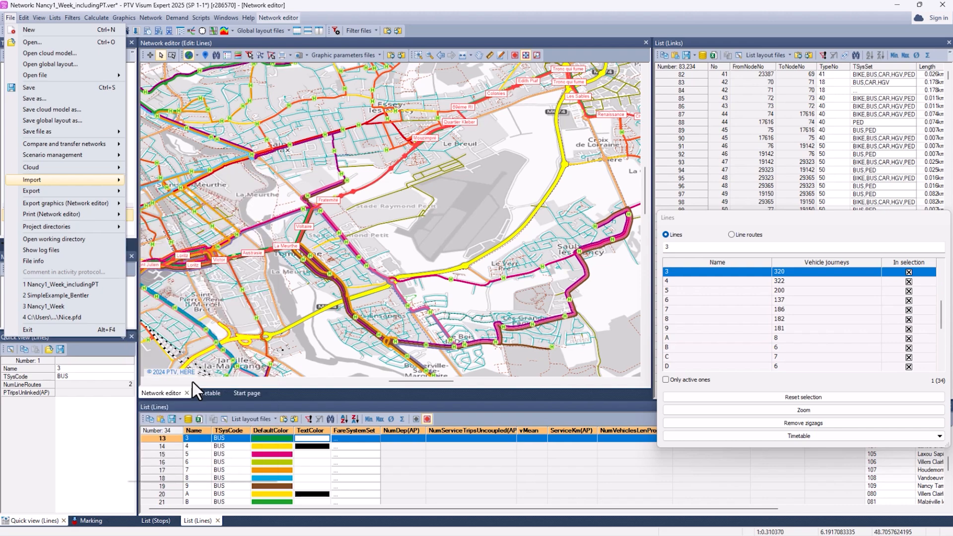
pyautogui.click(251, 419)
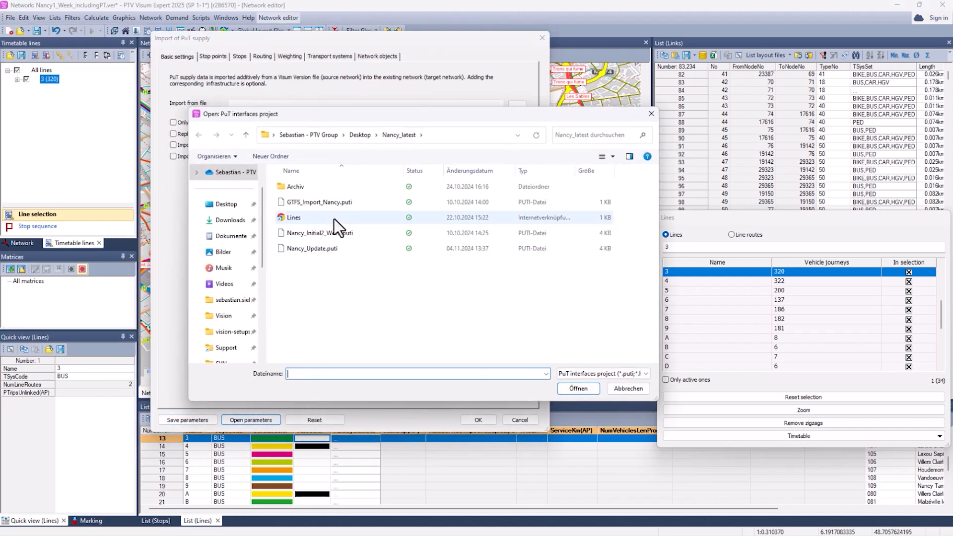
pyautogui.click(307, 248)
pyautogui.click(576, 389)
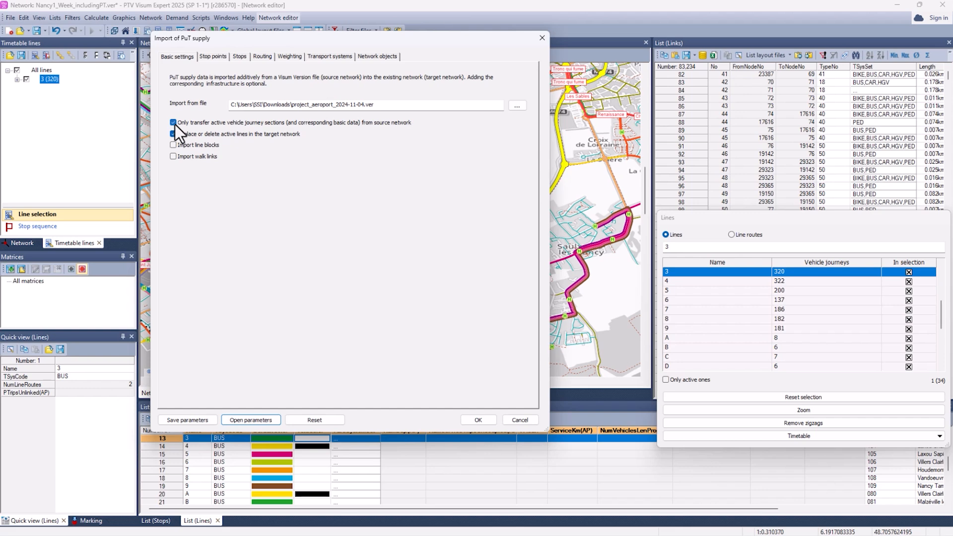
# Step: Review the import's stop point, routing, weighting and transport system settings, and run the PuT supply import
pyautogui.click(219, 58)
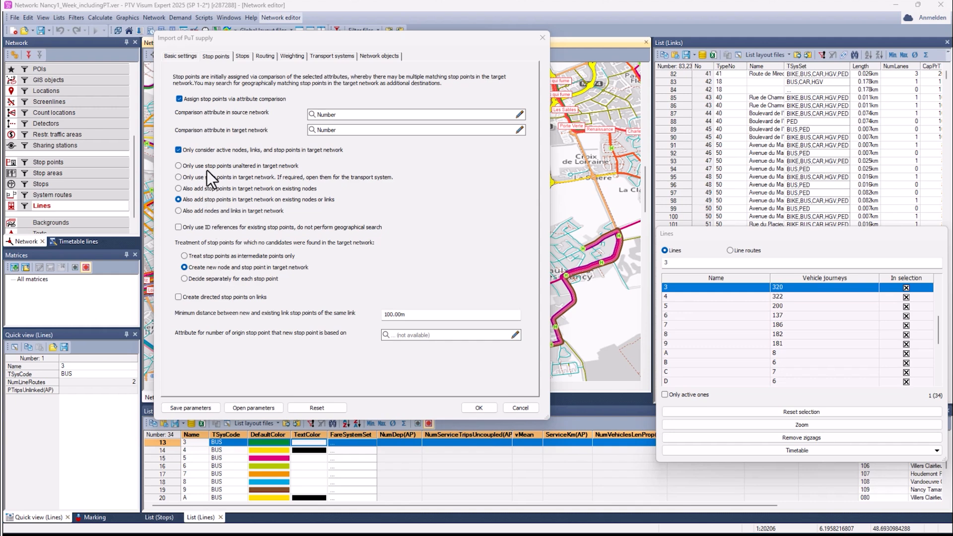
pyautogui.click(245, 52)
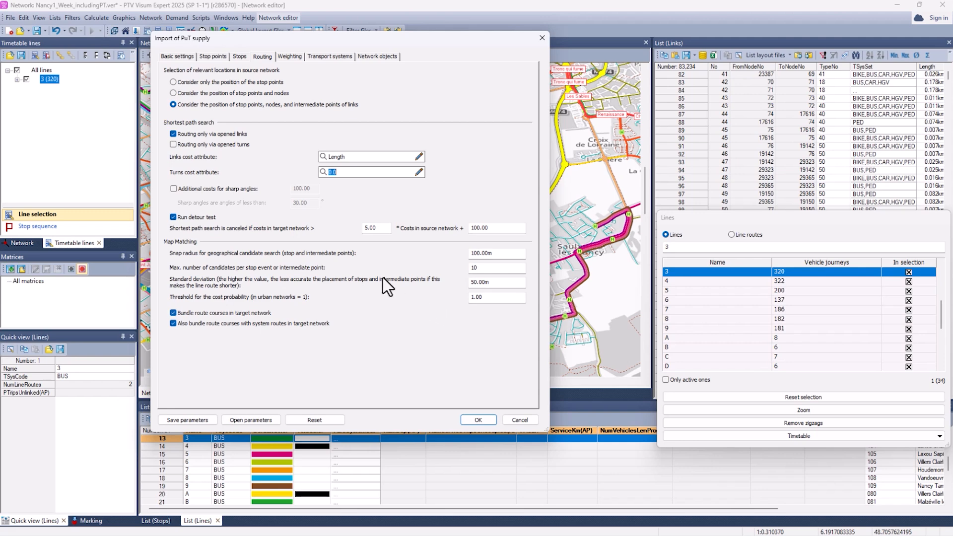
pyautogui.click(291, 57)
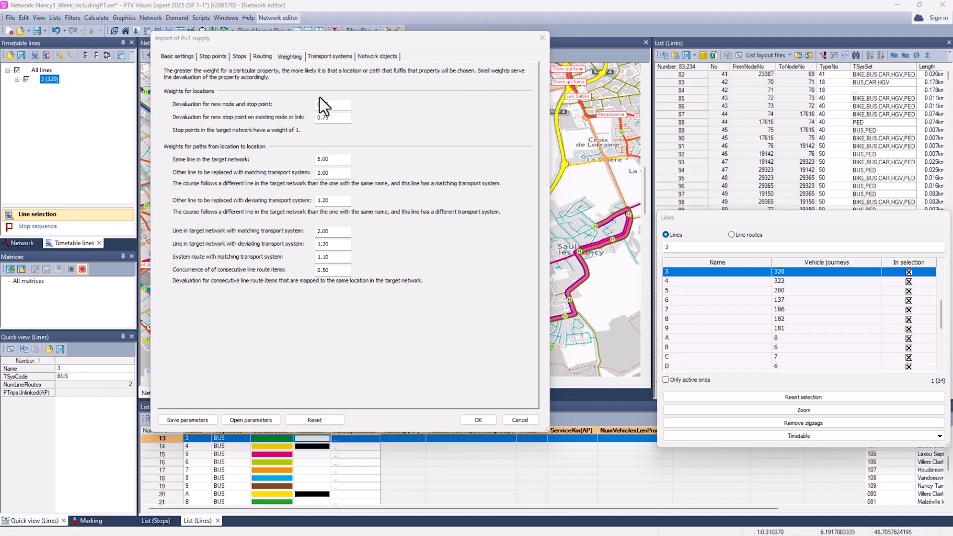
pyautogui.click(331, 104)
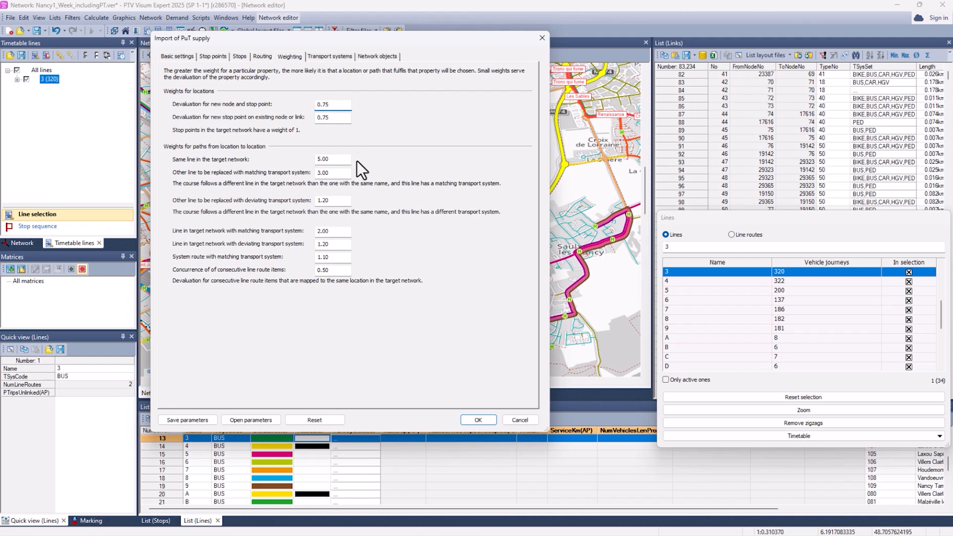
pyautogui.click(335, 160)
pyautogui.click(330, 57)
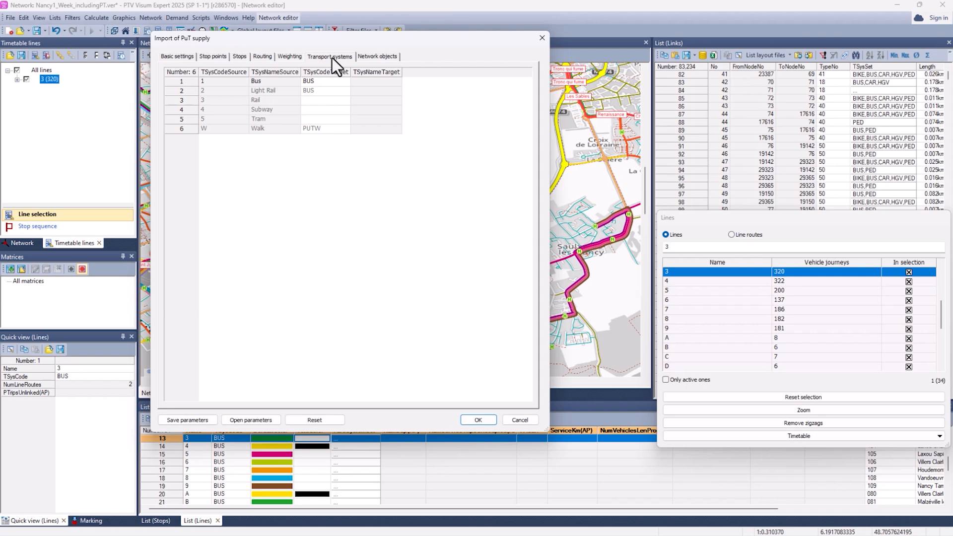
pyautogui.click(480, 420)
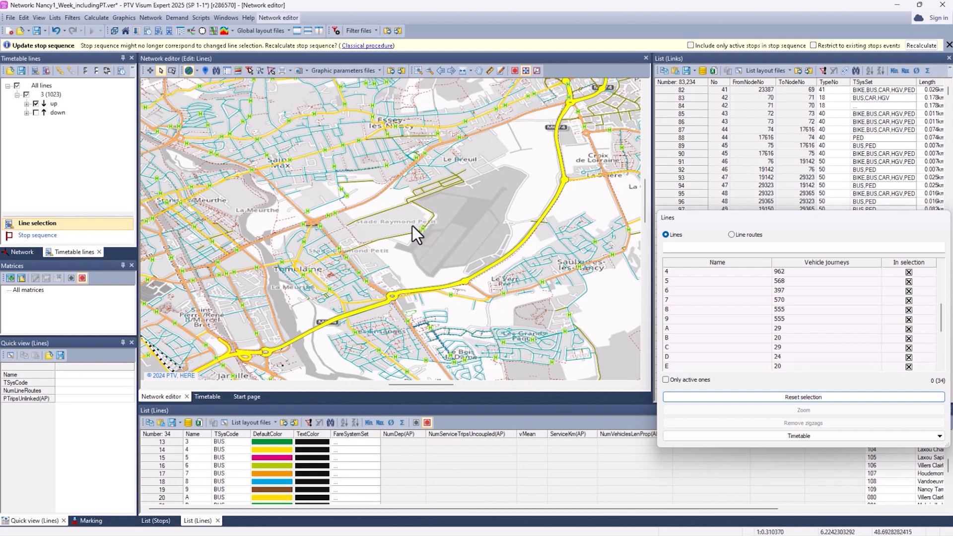
# Step: Select line 3 in the lines list and examine its updated route through the Aeroport stop and its graphical timetable
pyautogui.click(165, 441)
pyautogui.moveTo(561, 289); pyautogui.dragTo(412, 218)
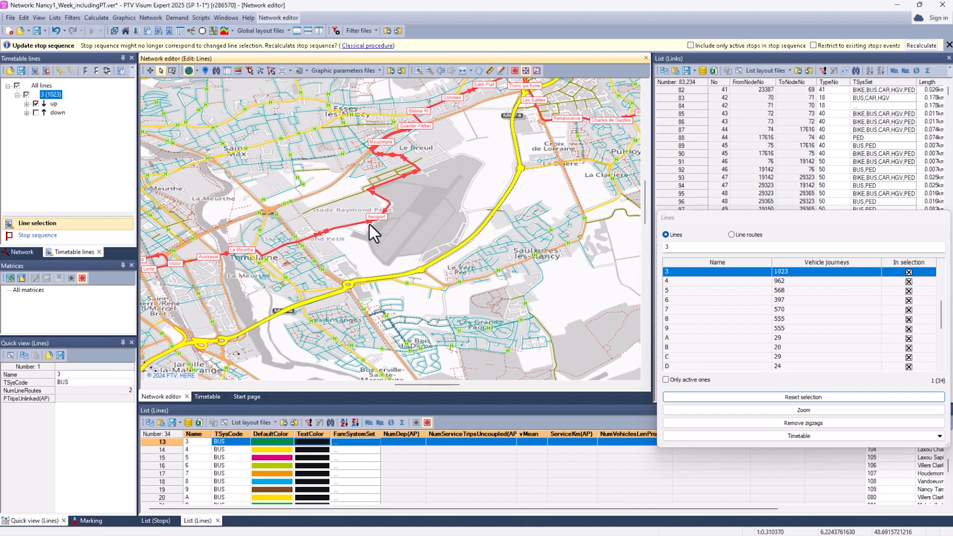
pyautogui.click(206, 396)
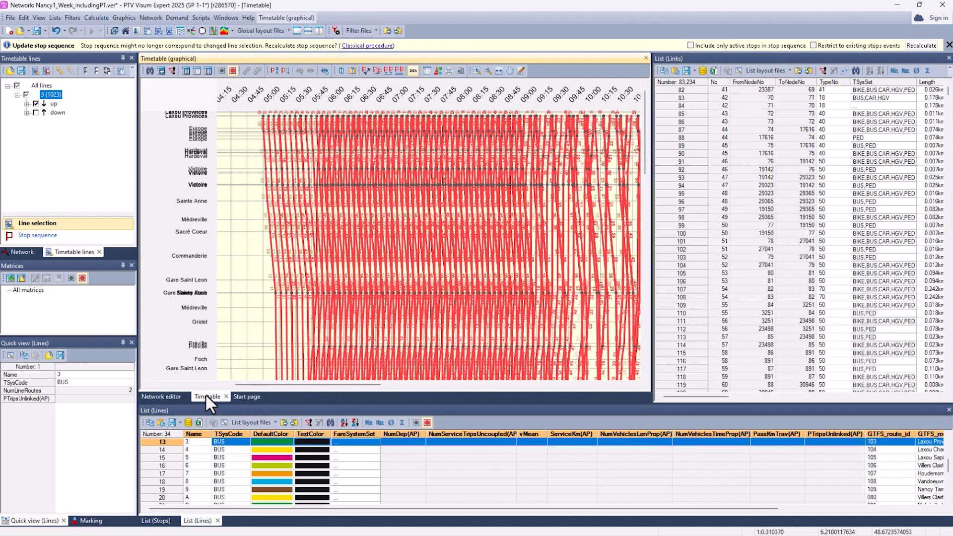
pyautogui.click(233, 270)
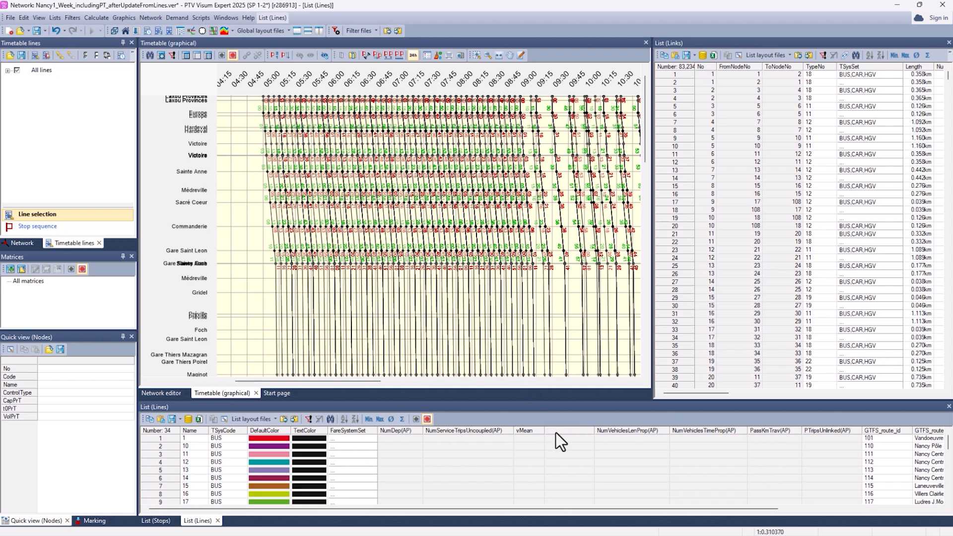
# Step: Examine the GTFS attributes in the lines list and the GTFS and OSM attributes in the stops list
pyautogui.moveTo(597, 510); pyautogui.dragTo(758, 507)
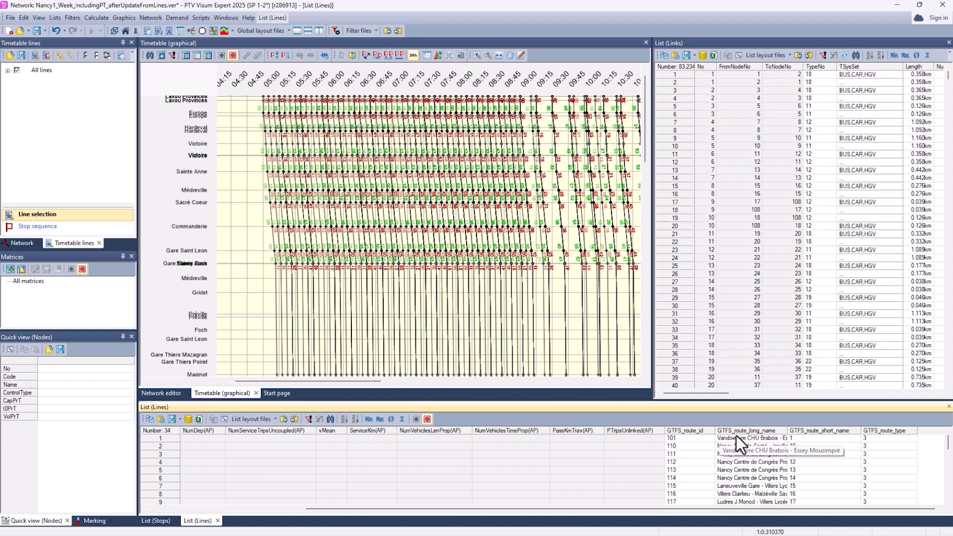
pyautogui.click(163, 519)
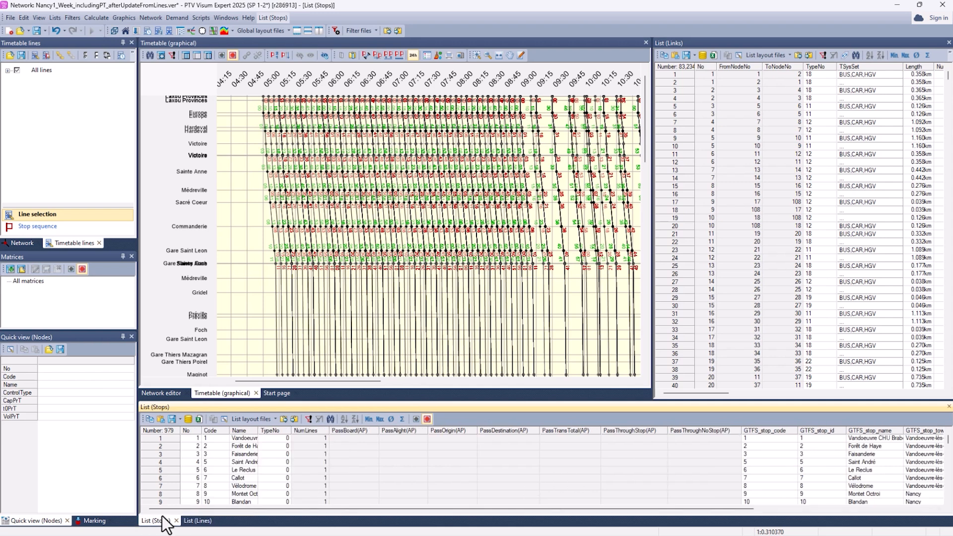
pyautogui.moveTo(398, 510); pyautogui.dragTo(582, 510)
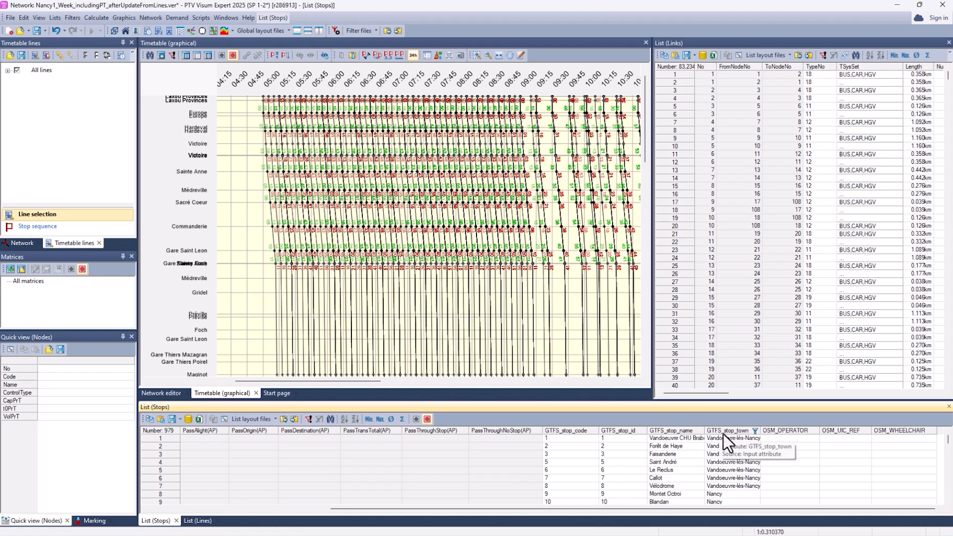
# Step: Export the network as a GTFS feed to Nancy1_Week_includingPT_afterUpdateFromLines_GTFS.zip, keeping the GTFS_ key attributes and only route points for shapes
pyautogui.click(9, 18)
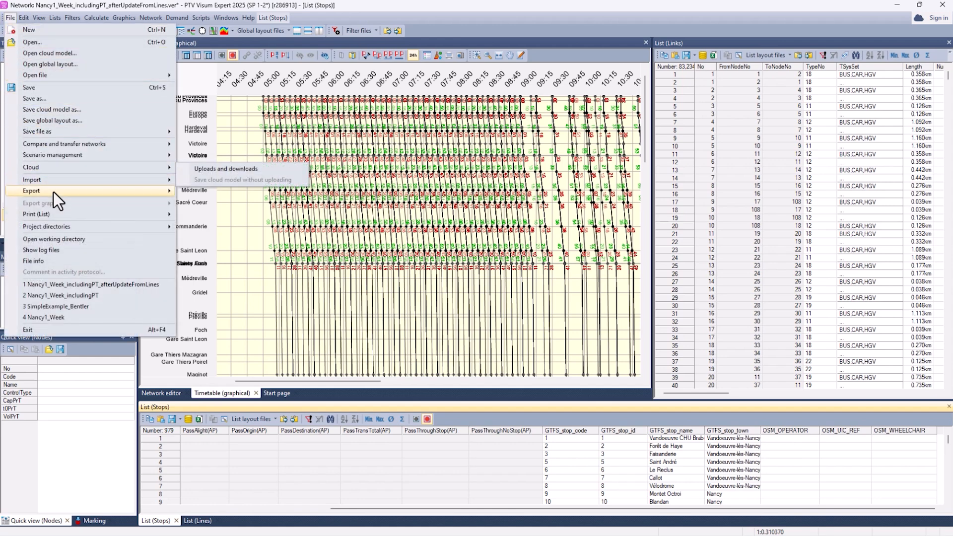
pyautogui.moveTo(53, 191)
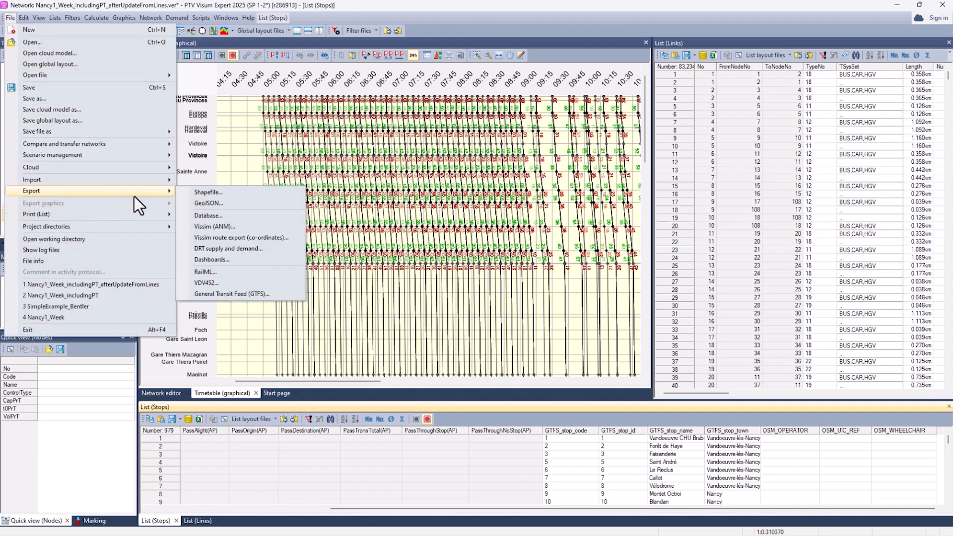
pyautogui.click(245, 293)
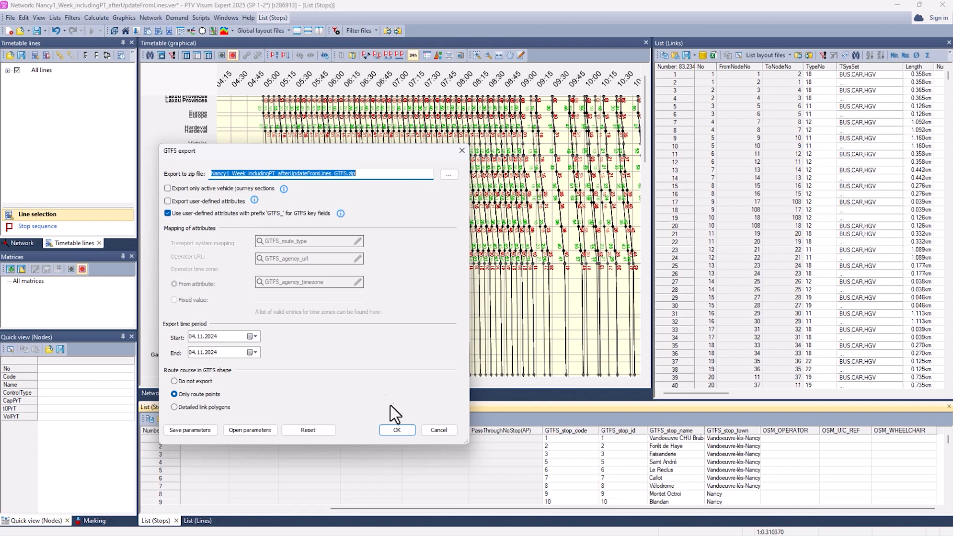
pyautogui.click(397, 430)
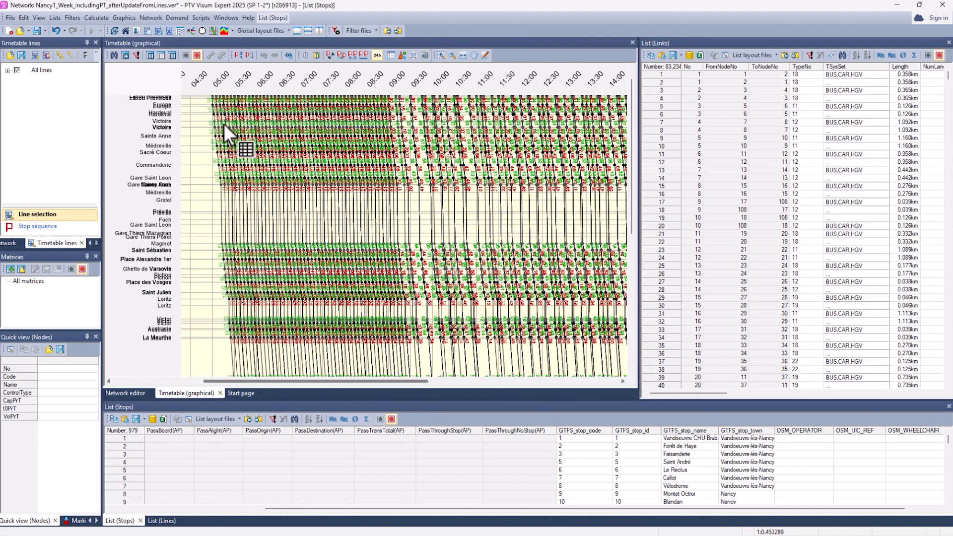
# Step: Switch to the Nancy_latest folder in File Explorer and locate the exported GTFS zip archive
pyautogui.hotkey('alt', 'Tab')
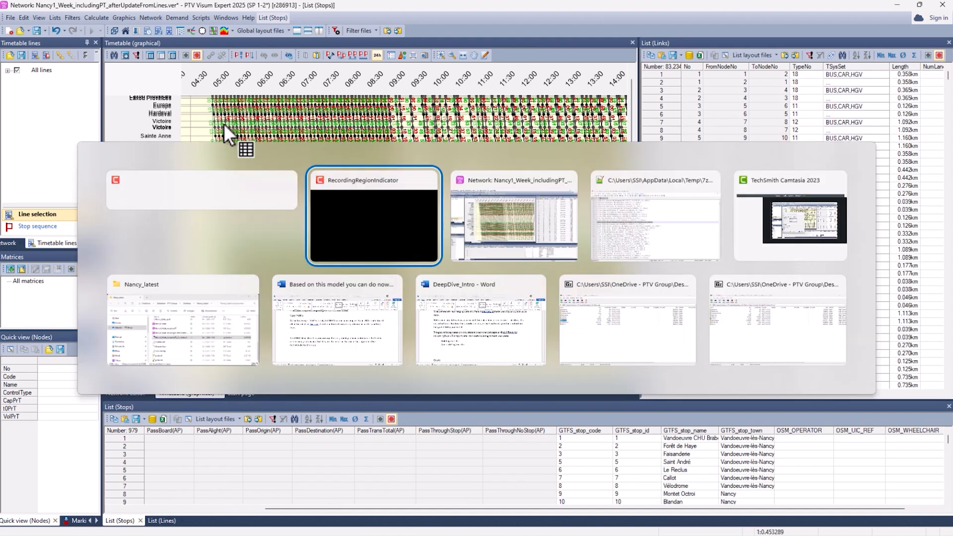
pyautogui.press('Tab')
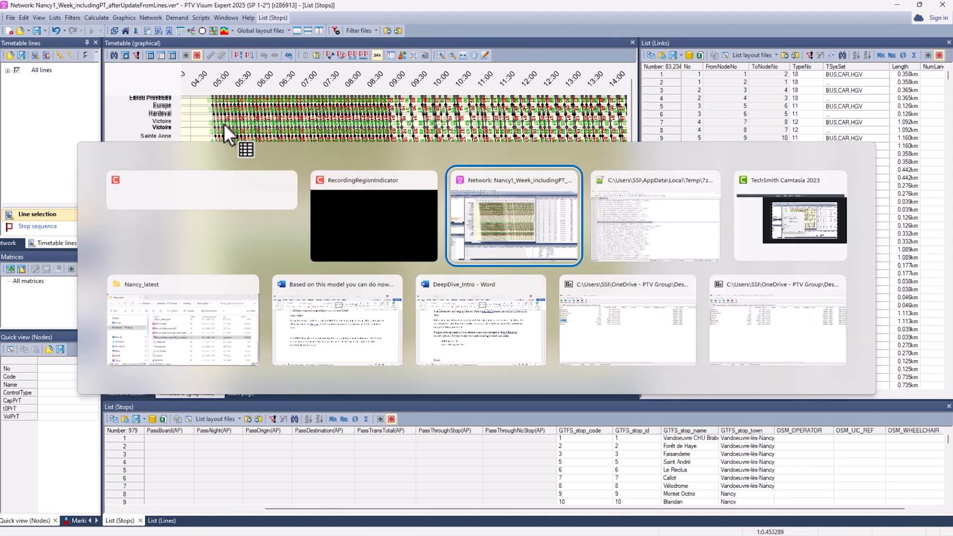
pyautogui.press('Tab')
pyautogui.press('Tab')
pyautogui.press('Tab')
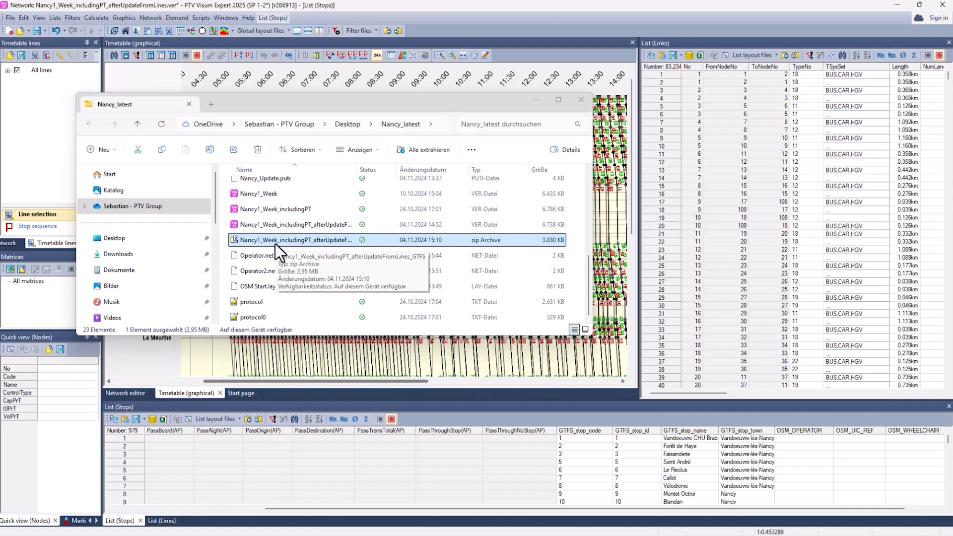
# Step: Switch to Notepad++ and compare the Cité Universitaire entry, stop 1041, in the two open stops.txt files
pyautogui.hotkey('alt', 'Tab')
pyautogui.press('Tab')
pyautogui.press('Tab')
pyautogui.press('Tab')
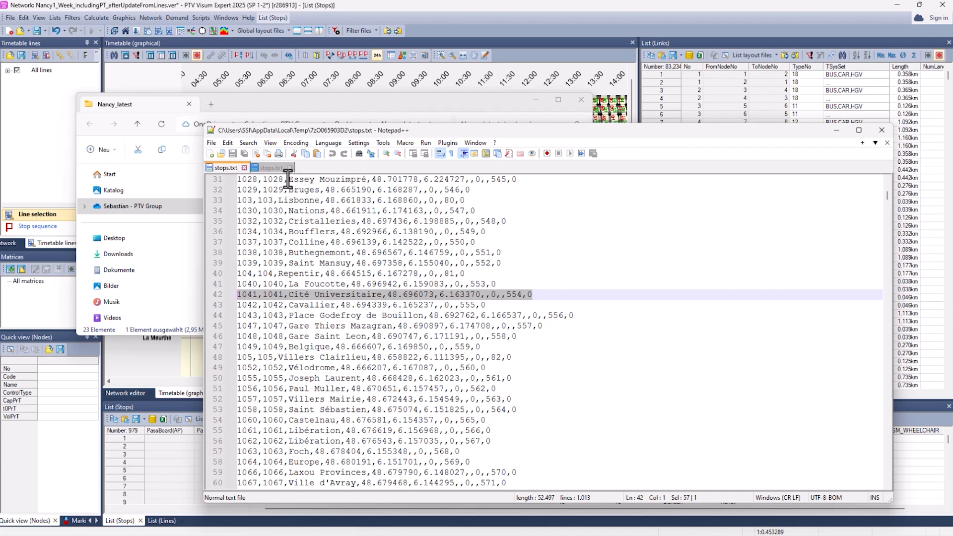
pyautogui.click(270, 168)
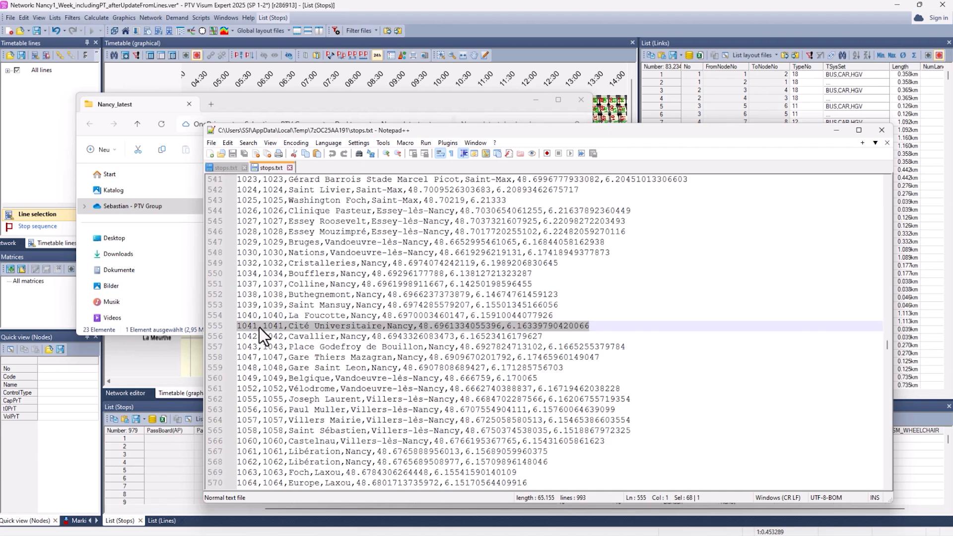